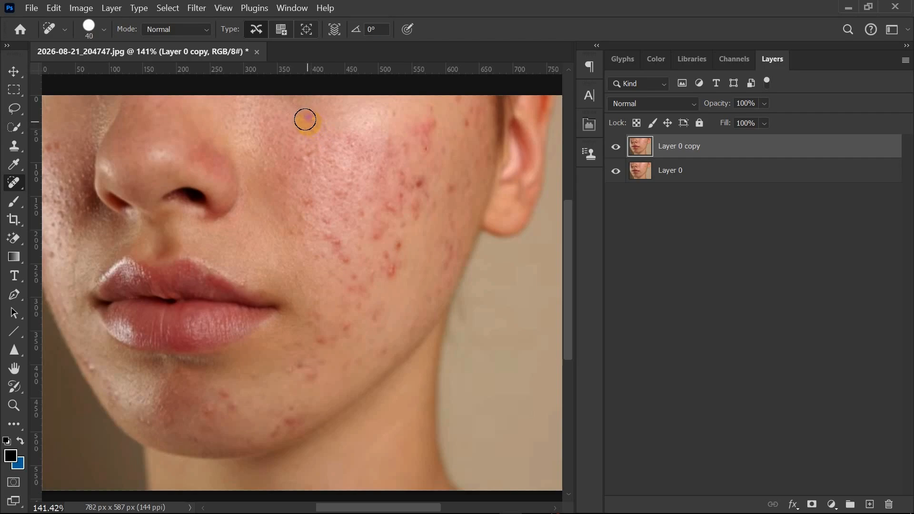
Reduce the Spot Healing Brush to 25 px and heal the acne spots across the large cheek on Layer 0 copy.
key("bracketleft")
key("bracketleft")
key("bracketleft")
left_click(422, 185)
left_click(400, 247)
left_click(403, 180)
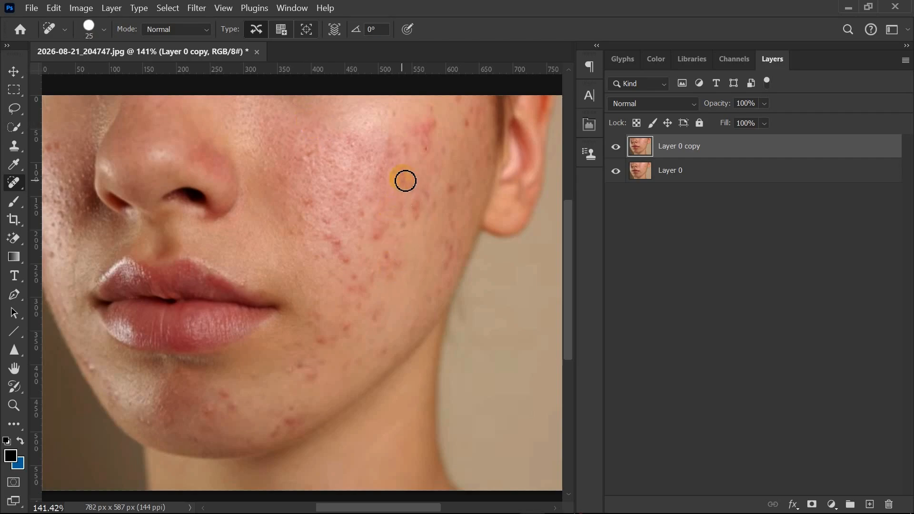
Heal the blemishes along the chin and jawline, including the spots below the mouth corners.
left_click(312, 379)
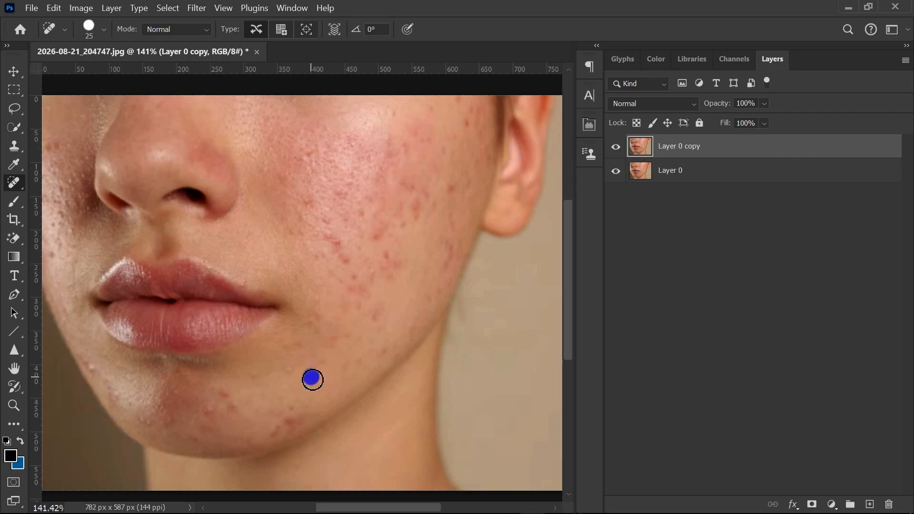
left_click(229, 399)
left_click(208, 413)
left_click(283, 430)
left_click(88, 366)
left_click(166, 409)
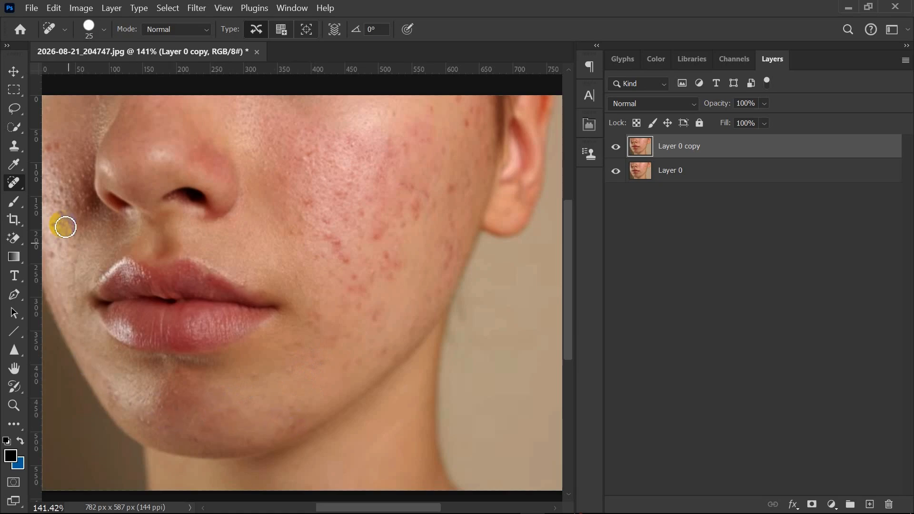
Heal the spots on the narrow cheek beside the nose and the remaining red marks in the middle of the large cheek.
left_click(60, 196)
left_click(60, 222)
left_click(339, 243)
left_click(378, 239)
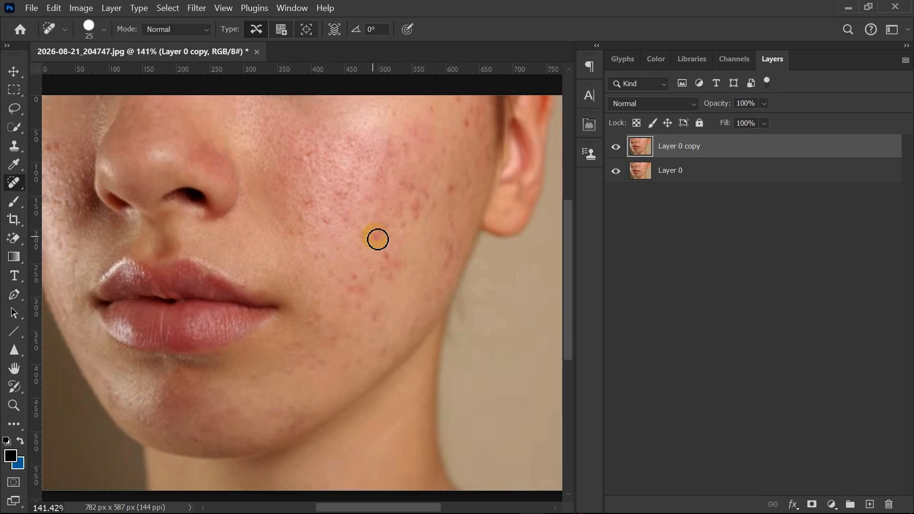
left_click(415, 219)
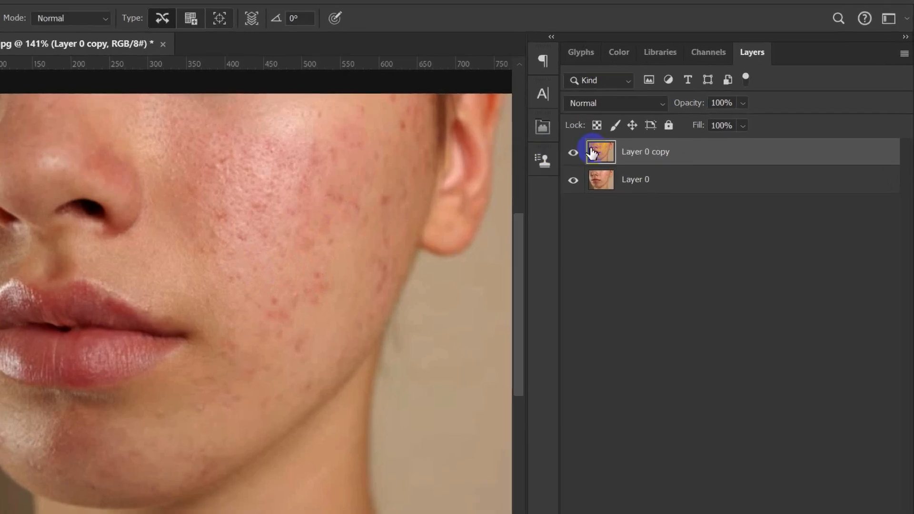
Duplicate the healed layer and convert the new copy to a smart object.
key("ctrl+j")
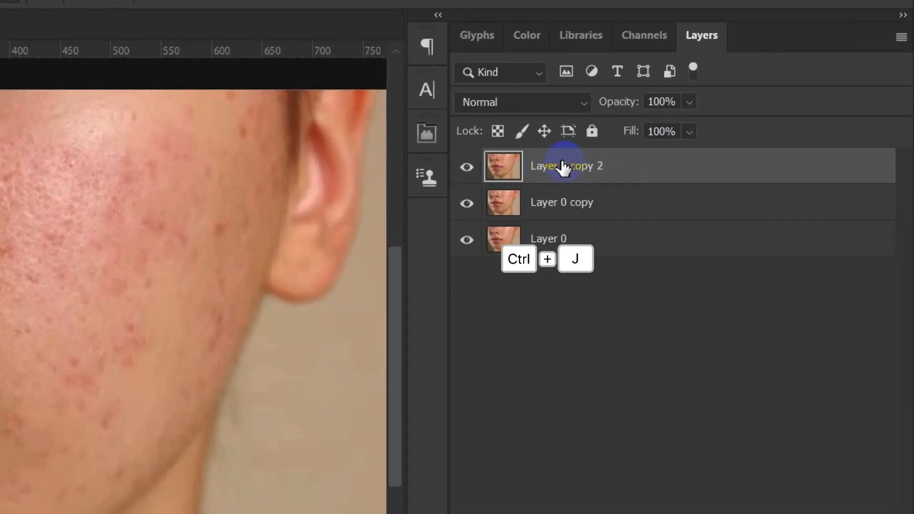
right_click(563, 166)
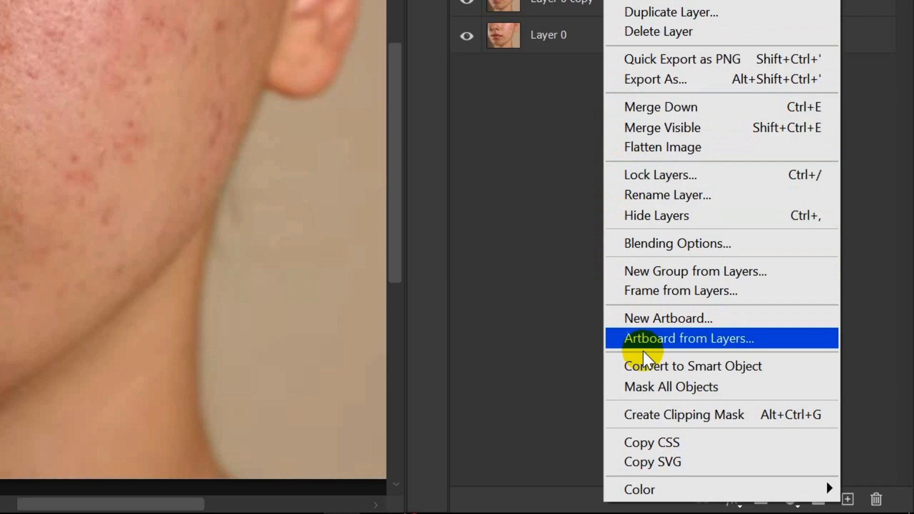
left_click(645, 364)
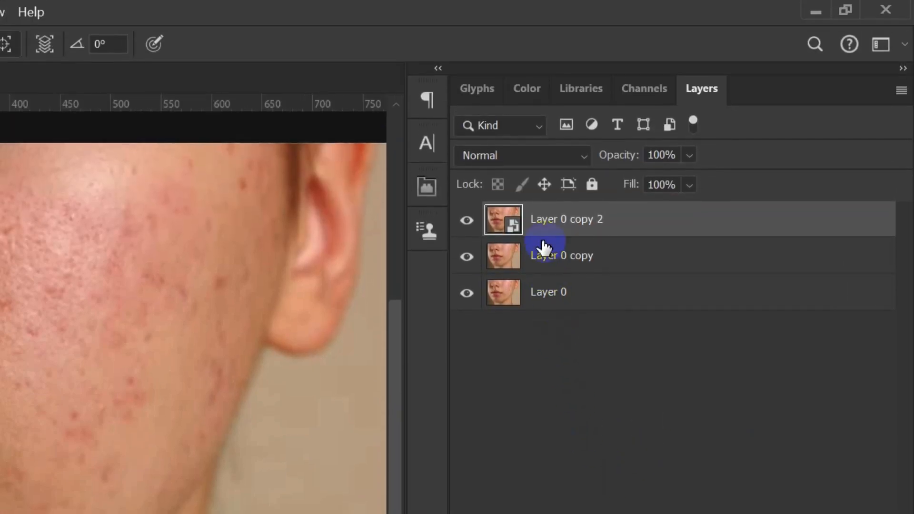
Set the smart object layer's blend mode to Vivid Light and apply an Invert adjustment to it.
left_click(541, 160)
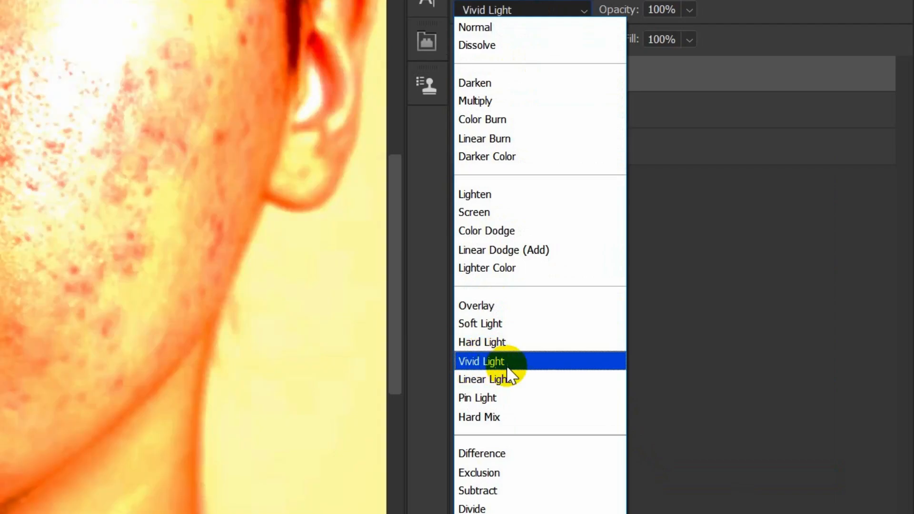
left_click(537, 361)
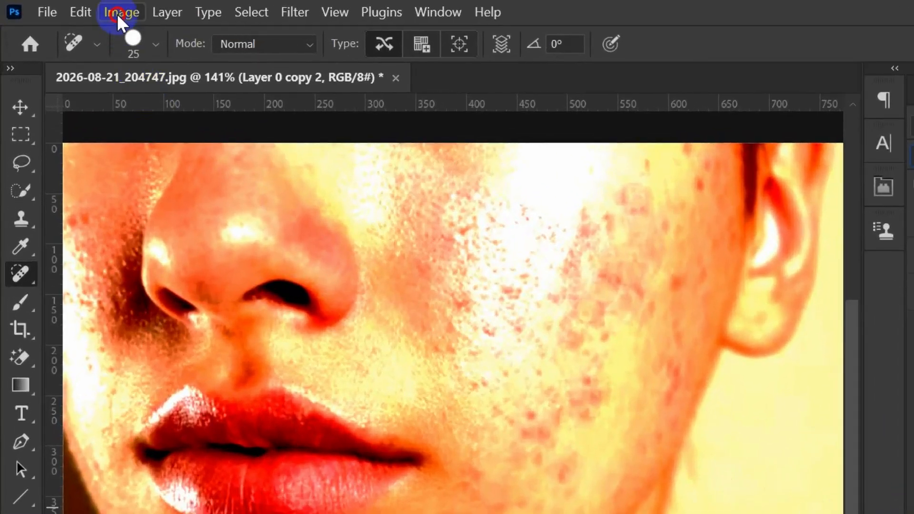
left_click(81, 8)
mouse_move(219, 63)
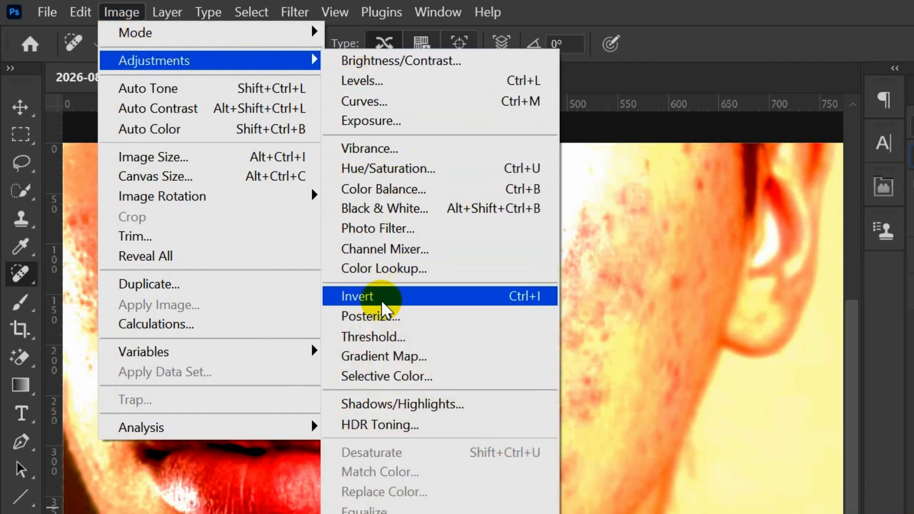
left_click(388, 296)
Apply a High Pass filter with a 12.5 pixel radius to the inverted smart object layer.
left_click(296, 11)
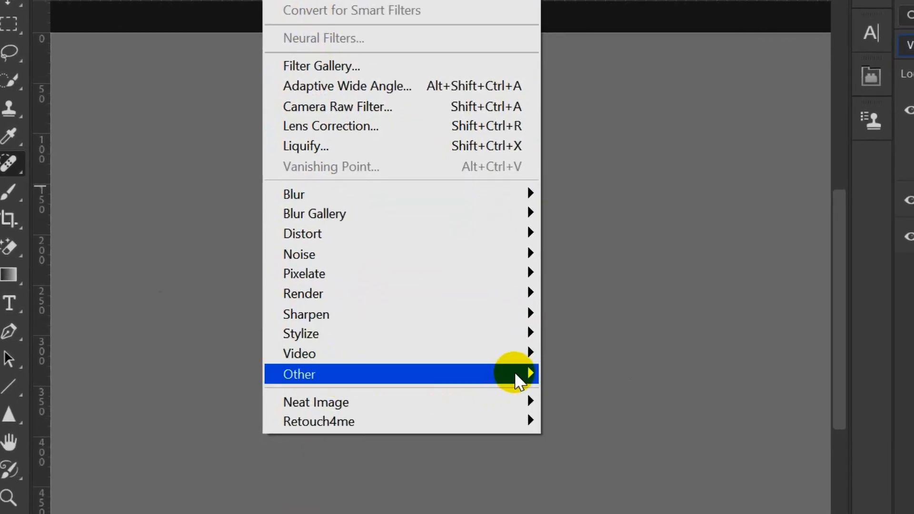
mouse_move(531, 468)
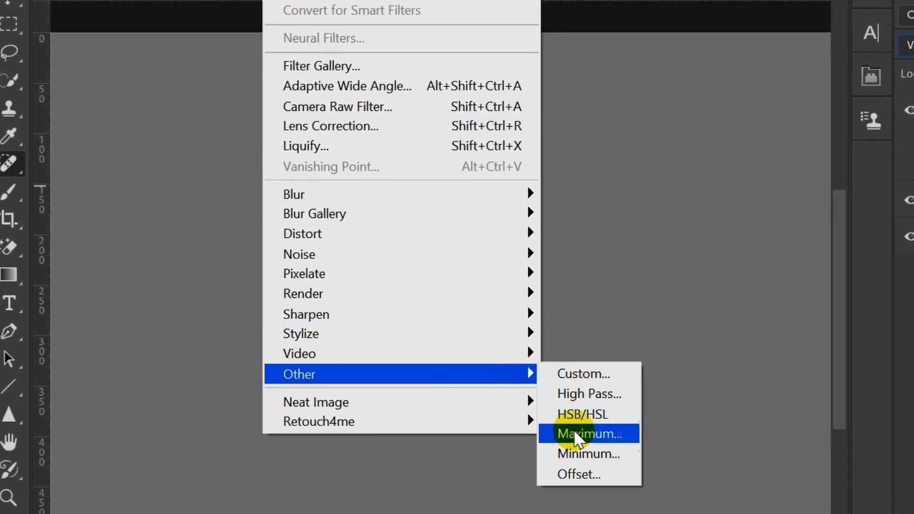
left_click(588, 394)
left_click_drag(690, 117, 670, 99)
left_click(577, 416)
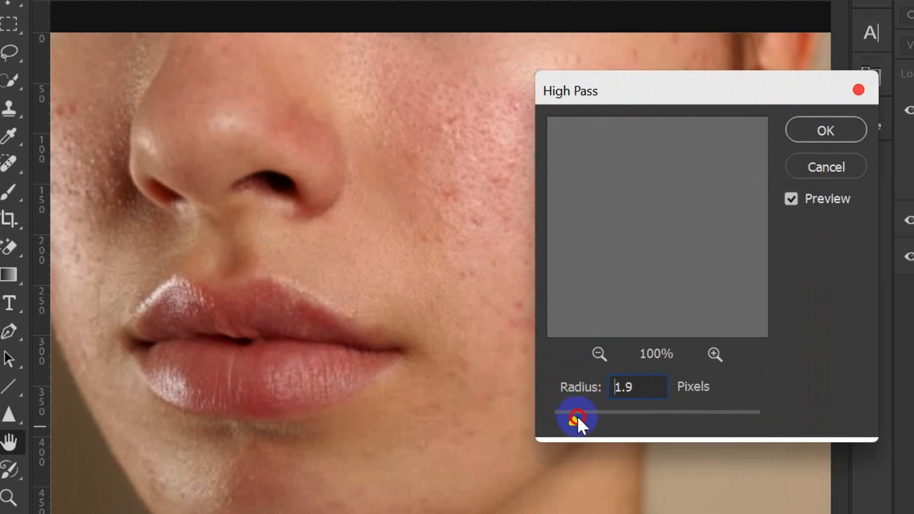
left_click_drag(577, 415, 638, 415)
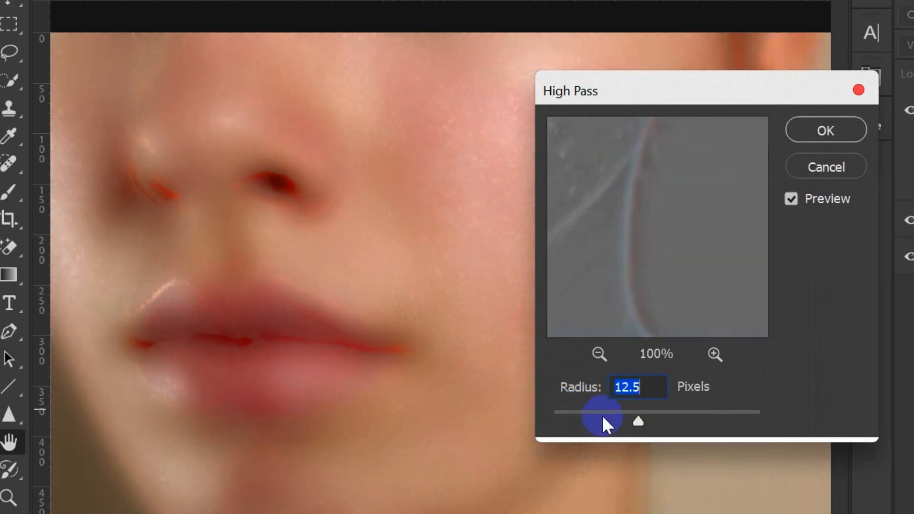
left_click_drag(681, 100, 524, 107)
left_click(674, 145)
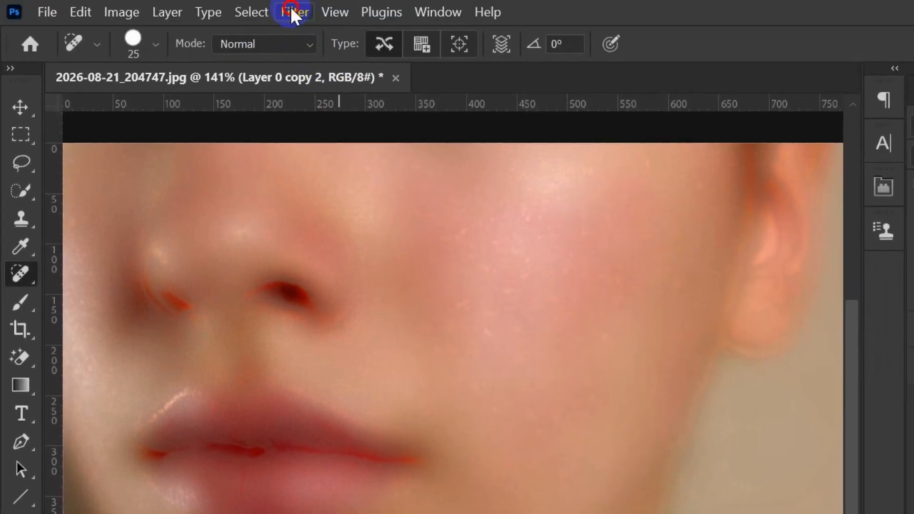
Apply a Gaussian Blur with a 2.5 pixel radius to the smart object layer.
left_click(293, 11)
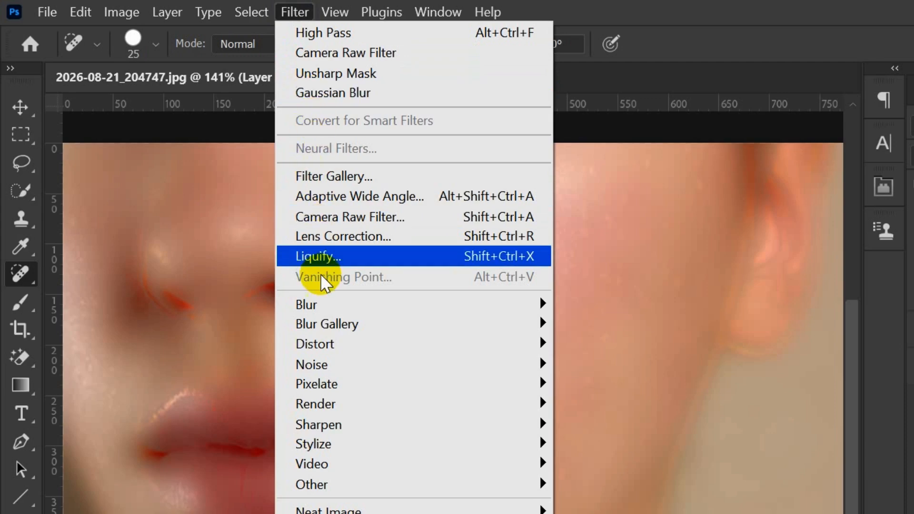
mouse_move(421, 305)
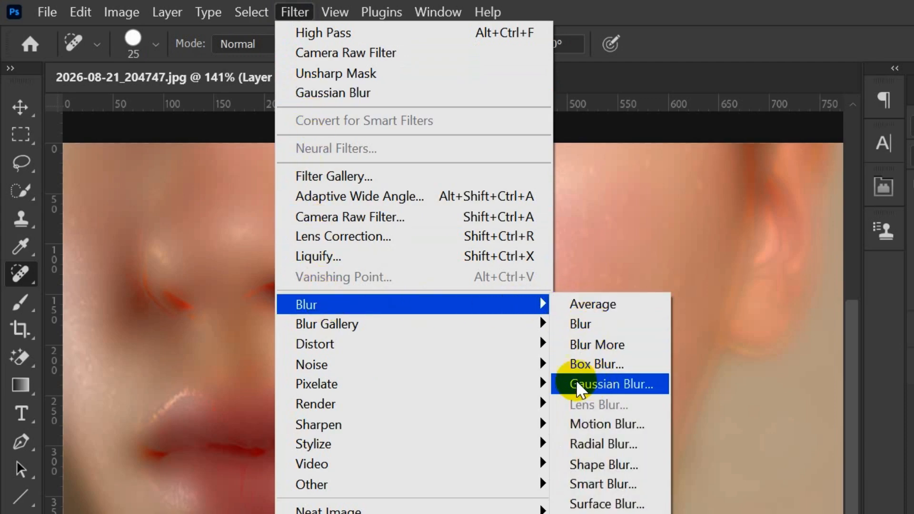
left_click(633, 384)
left_click_drag(641, 328, 598, 265)
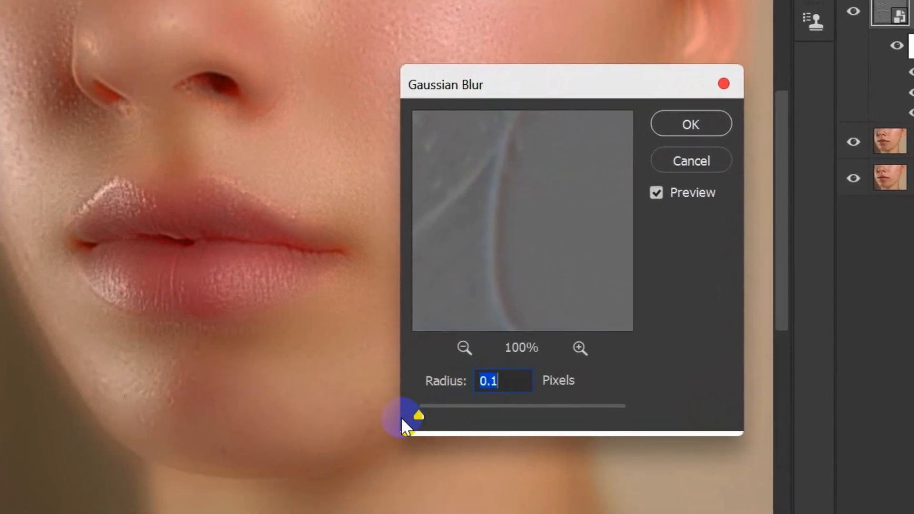
left_click_drag(418, 418, 447, 415)
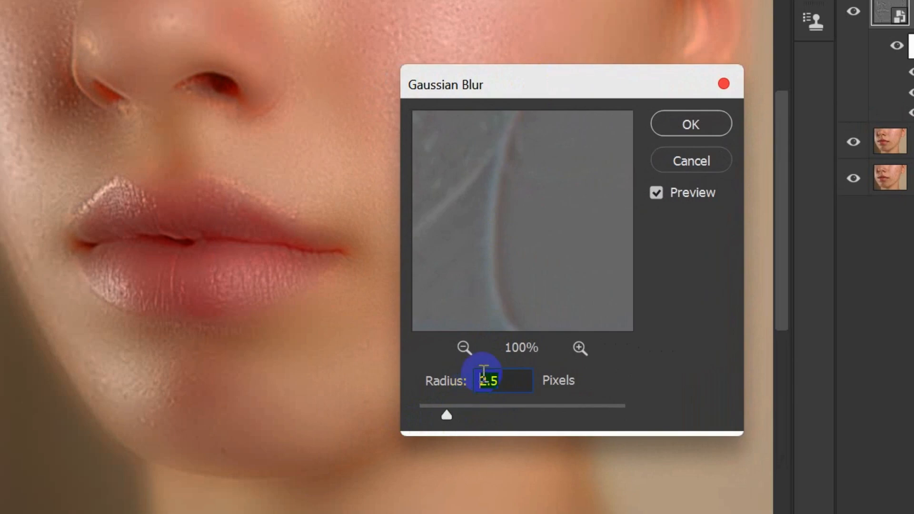
left_click(680, 122)
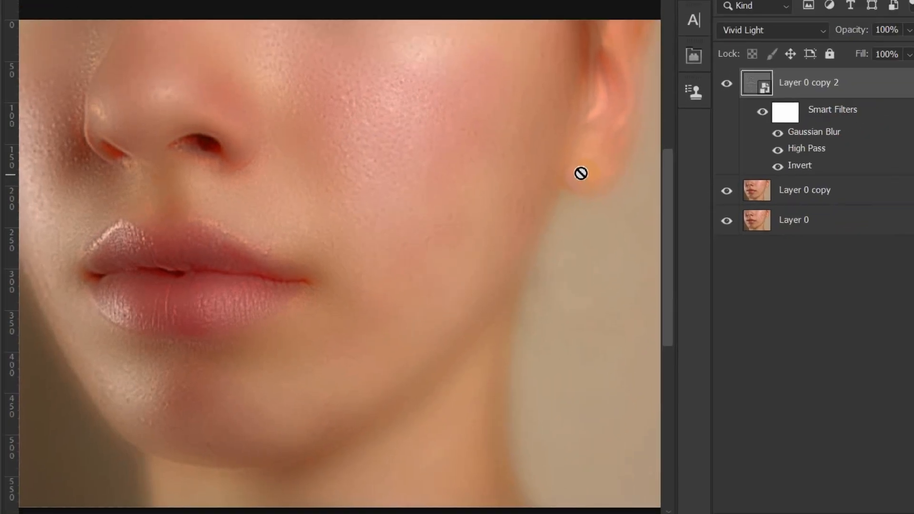
In the layer's blending options, split the Underlying Layer Blend If sliders to 0/111 for shadows and 201/242 for highlights.
left_click(740, 498)
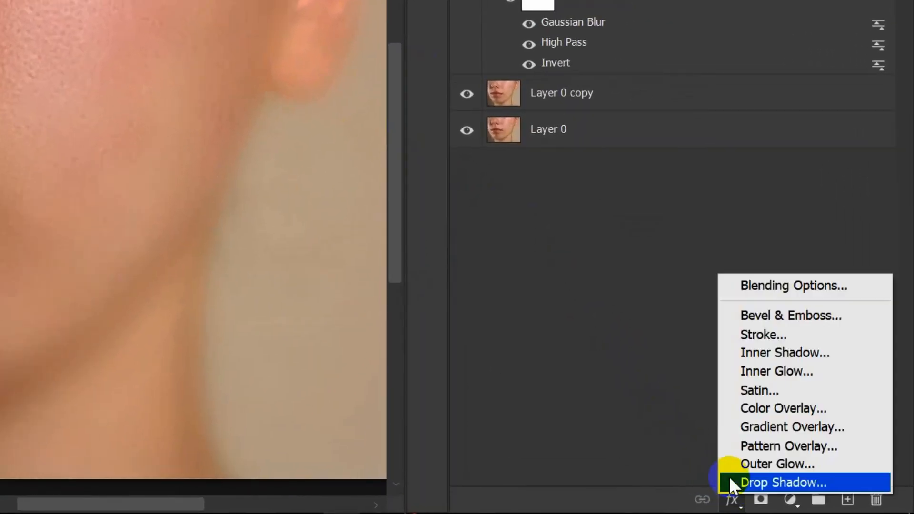
left_click(752, 286)
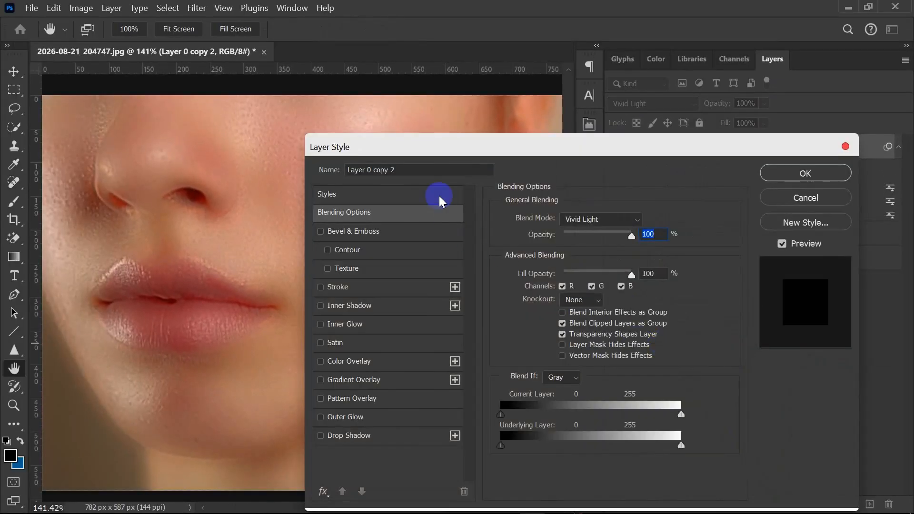
left_click_drag(418, 145, 466, 92)
left_click(711, 389)
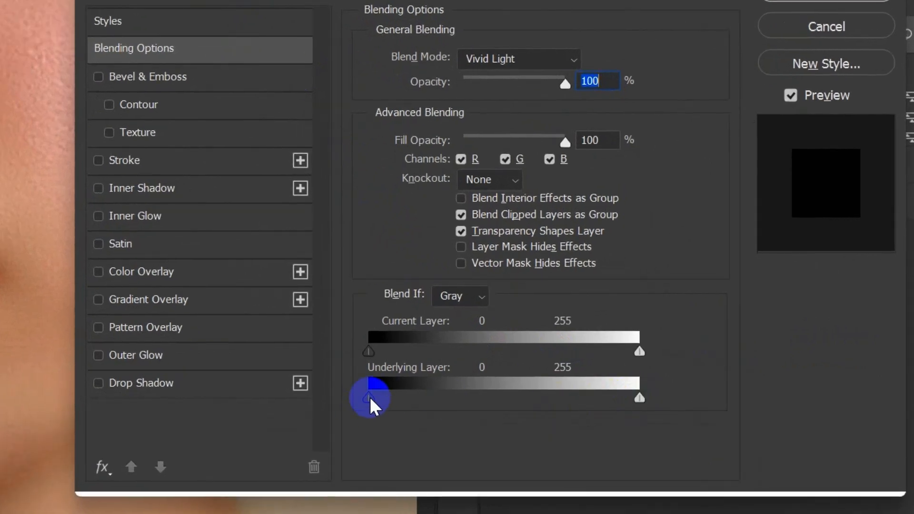
left_click_drag(372, 401, 485, 413)
mouse_move(639, 405)
left_mouse_down()
mouse_move(583, 403)
mouse_move(627, 405)
left_mouse_up()
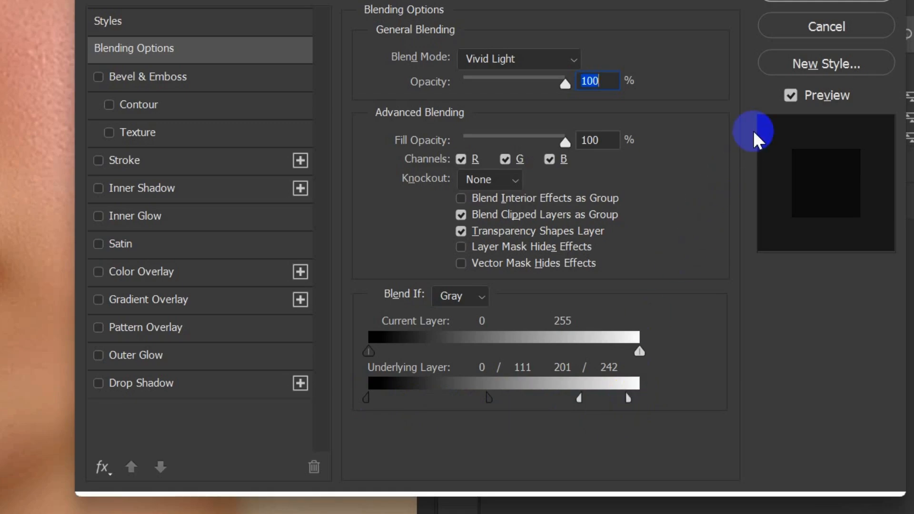
left_click(800, 32)
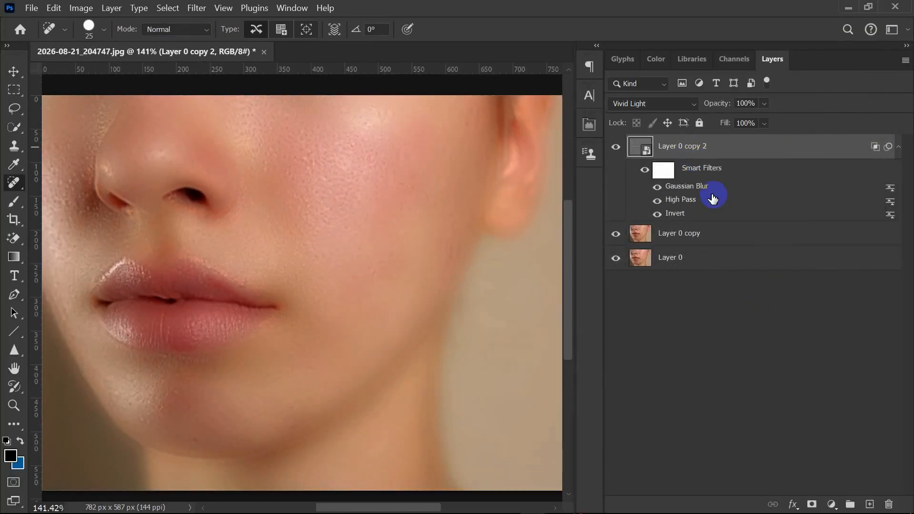
Add a layer mask to Layer 0 copy 2 and invert it to black to hide the smoothing effect.
left_click(811, 503)
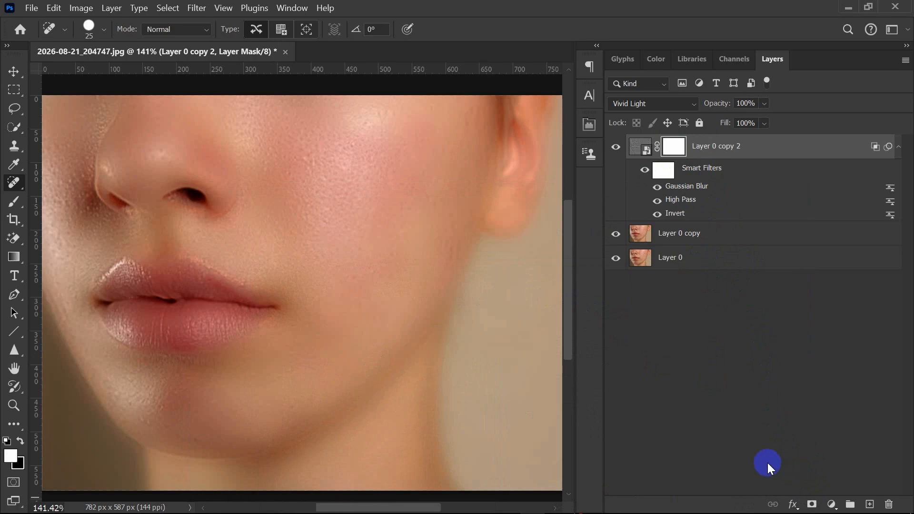
key("ctrl+i")
key("shift+i")
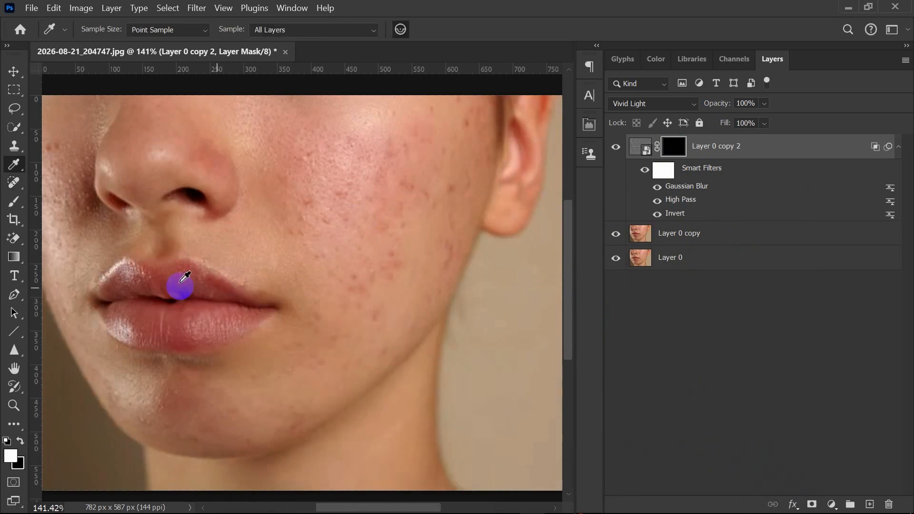
Set up the Brush tool with a 60 px Soft Round tip, 0% hardness, 20% flow and 10% smoothing.
left_click_drag(18, 207, 84, 205)
left_click(425, 29)
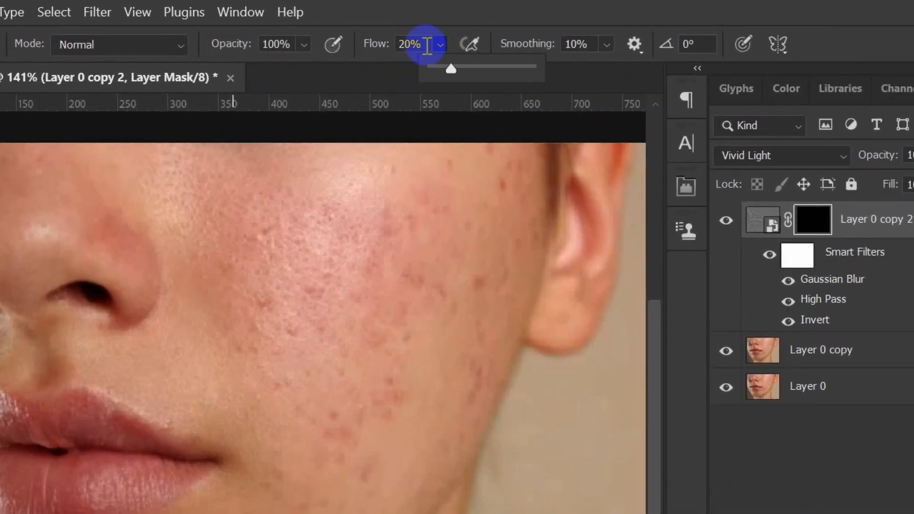
left_click(411, 44)
left_click(578, 44)
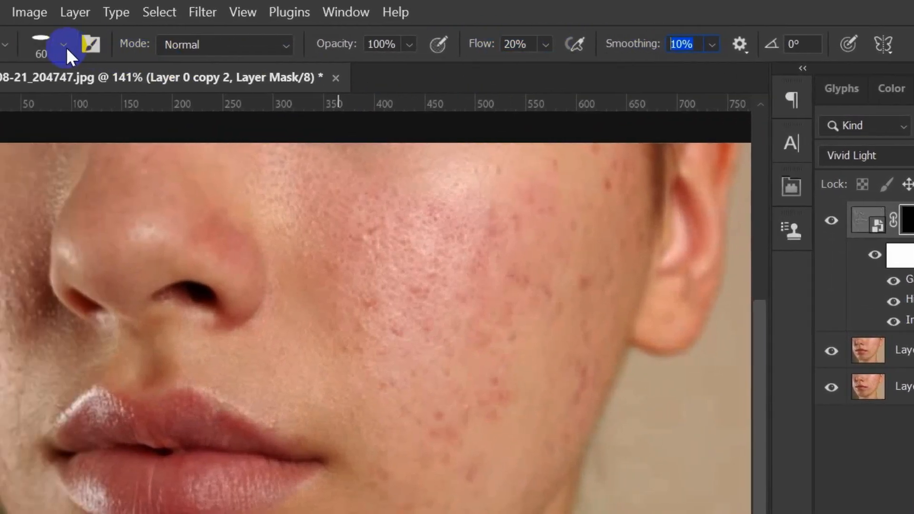
left_click(67, 48)
left_click(78, 239)
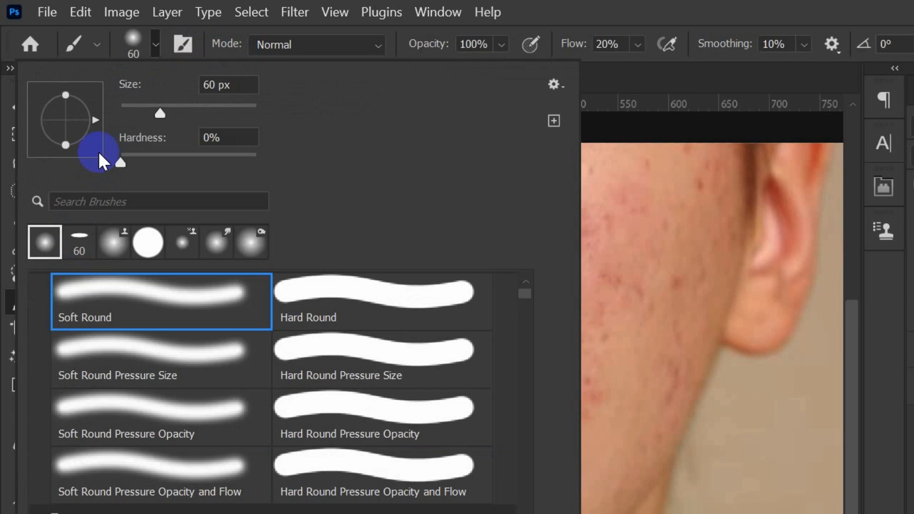
left_click(155, 51)
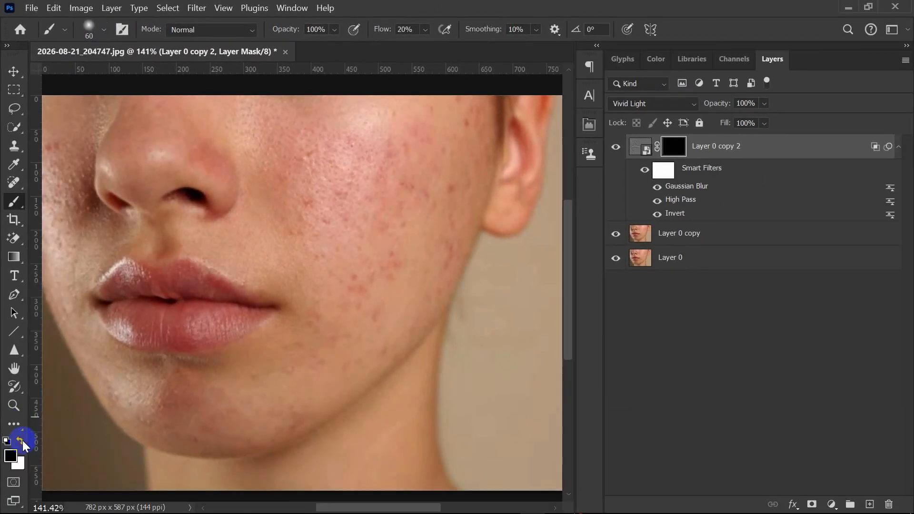
Paint white on the Layer 0 copy 2 mask over the blemished cheek, jawline, chin and upper lip to reveal the smoothing.
mouse_move(339, 189)
left_mouse_down()
mouse_move(311, 153)
mouse_move(296, 150)
mouse_move(308, 148)
mouse_move(298, 148)
mouse_move(305, 153)
mouse_move(291, 168)
mouse_move(296, 140)
mouse_move(322, 137)
mouse_move(331, 192)
mouse_move(316, 202)
mouse_move(329, 213)
mouse_move(378, 187)
mouse_move(377, 155)
mouse_move(355, 129)
mouse_move(276, 149)
mouse_move(385, 219)
mouse_move(407, 159)
mouse_move(366, 304)
left_mouse_up()
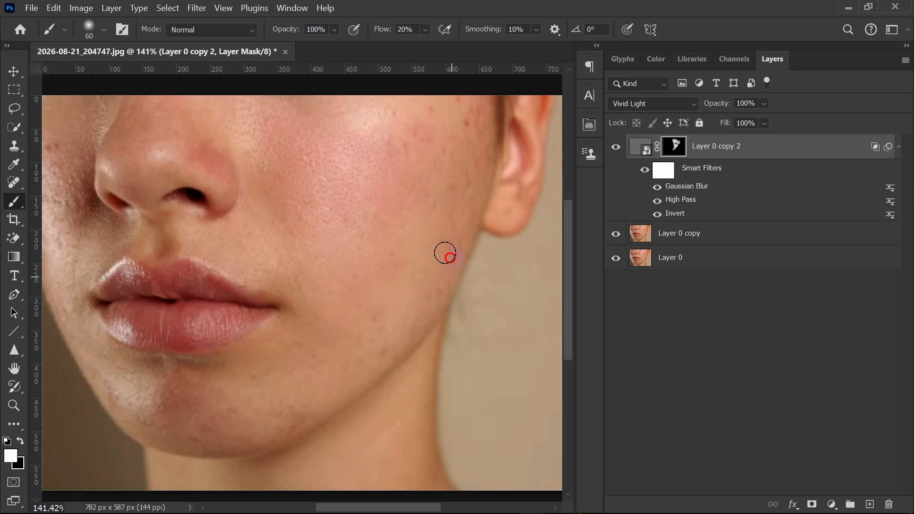
mouse_move(379, 222)
left_mouse_down()
mouse_move(340, 162)
mouse_move(451, 107)
mouse_move(459, 135)
mouse_move(464, 119)
mouse_move(397, 125)
mouse_move(406, 150)
mouse_move(328, 136)
mouse_move(407, 148)
left_mouse_up()
mouse_move(304, 408)
left_mouse_down()
mouse_move(248, 436)
mouse_move(188, 428)
mouse_move(154, 399)
left_mouse_up()
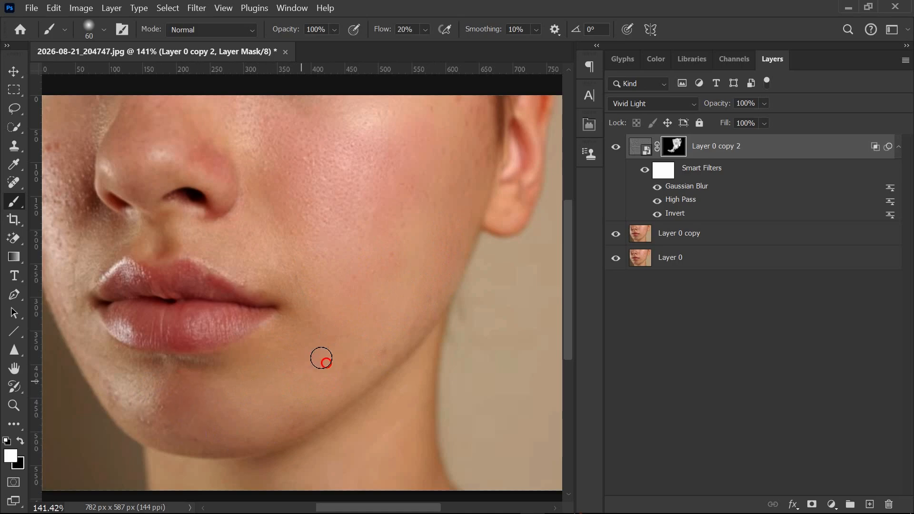
mouse_move(303, 394)
left_mouse_down()
mouse_move(116, 378)
mouse_move(124, 402)
left_mouse_up()
left_click_drag(143, 443, 219, 426)
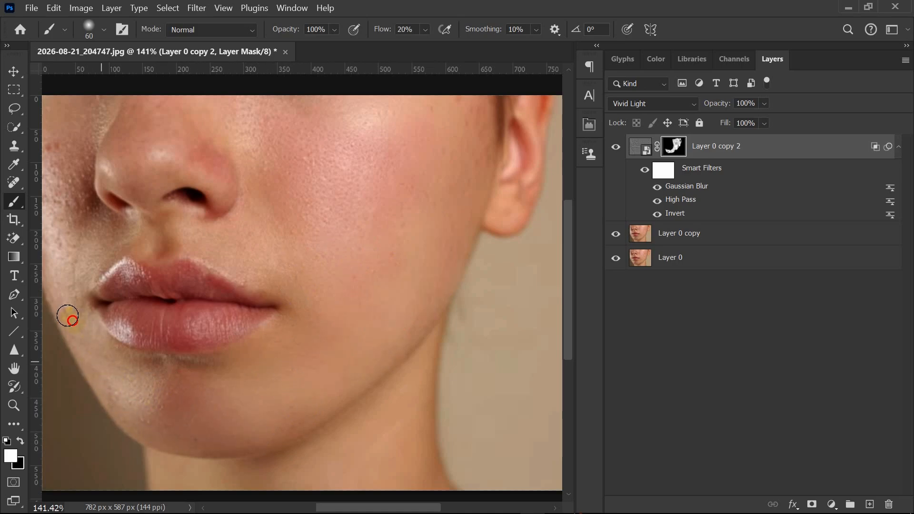
left_click_drag(67, 316, 166, 416)
mouse_move(146, 222)
left_mouse_down()
mouse_move(482, 102)
mouse_move(380, 113)
mouse_move(455, 139)
left_mouse_up()
mouse_move(392, 260)
left_mouse_down()
mouse_move(342, 243)
mouse_move(263, 275)
mouse_move(245, 147)
mouse_move(233, 128)
mouse_move(266, 113)
mouse_move(236, 108)
mouse_move(256, 99)
mouse_move(259, 129)
mouse_move(249, 106)
mouse_move(334, 113)
mouse_move(368, 184)
left_mouse_up()
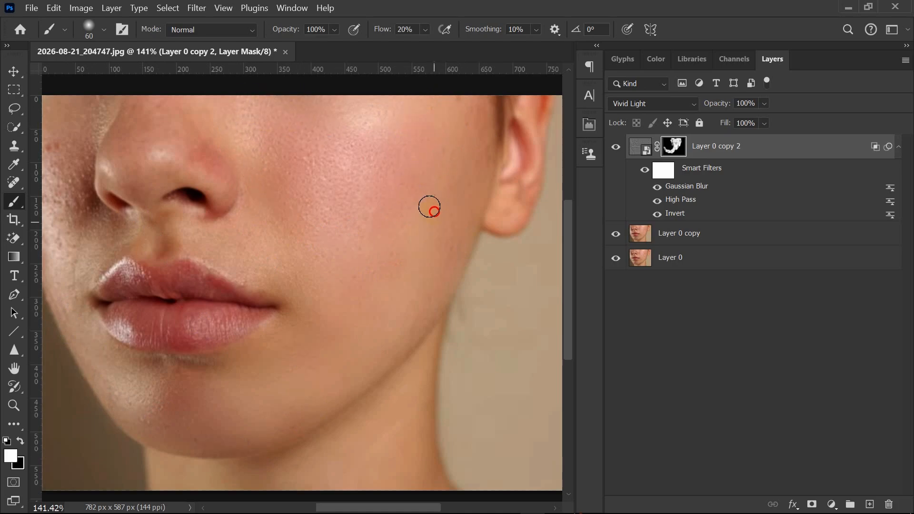
Paint white on the mask over the far cheek beside the nose and the skin around the mouth, reducing the brush to 45 px.
key("ctrl+space")
left_click_drag(63, 190, 86, 189)
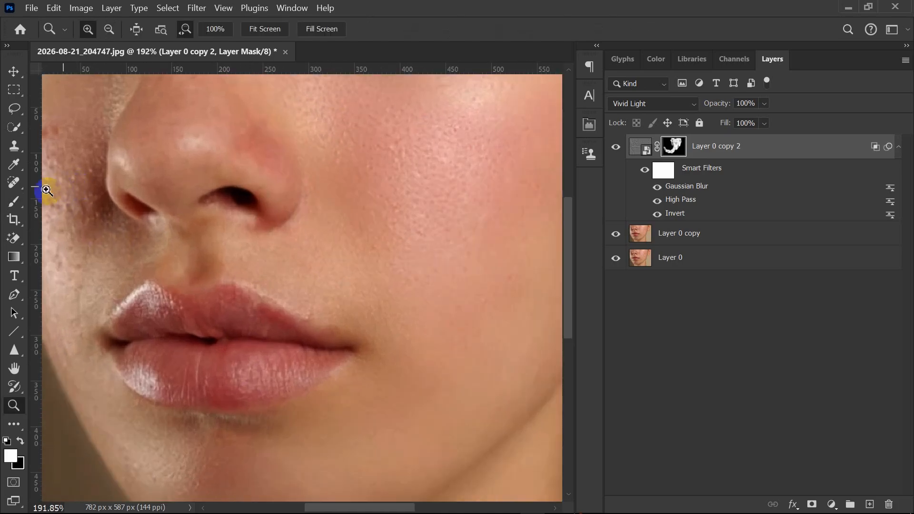
left_click_drag(67, 116, 88, 250)
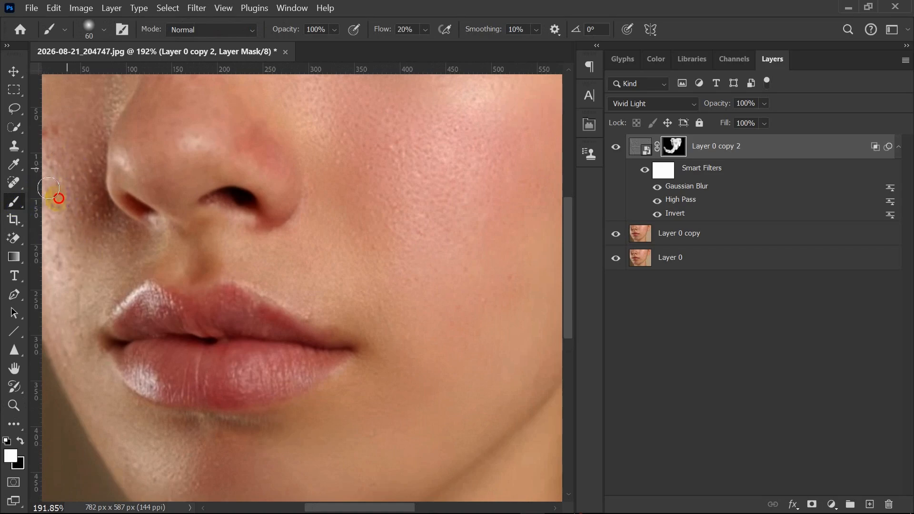
mouse_move(49, 188)
left_mouse_down()
mouse_move(42, 281)
mouse_move(87, 398)
left_mouse_up()
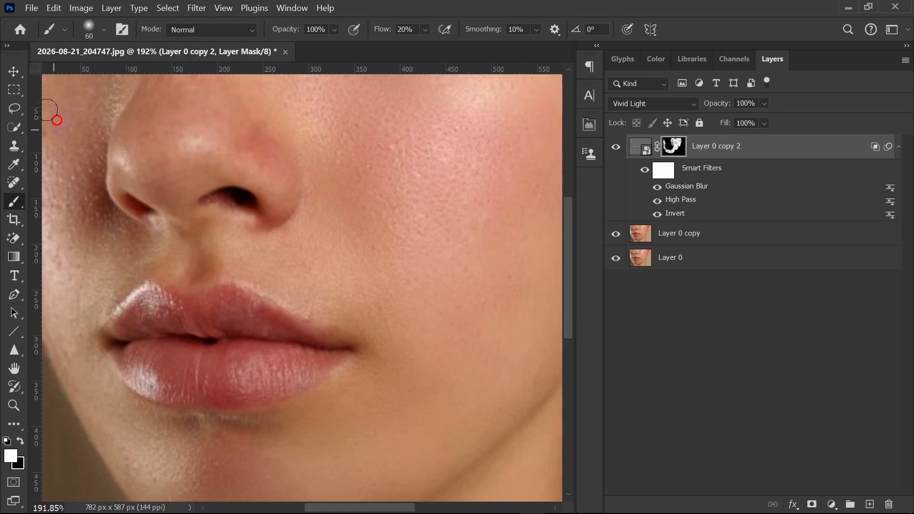
mouse_move(54, 112)
left_mouse_down()
mouse_move(63, 184)
mouse_move(107, 200)
mouse_move(191, 256)
mouse_move(184, 260)
mouse_move(195, 237)
mouse_move(205, 270)
mouse_move(234, 239)
mouse_move(261, 233)
left_mouse_up()
key("[")
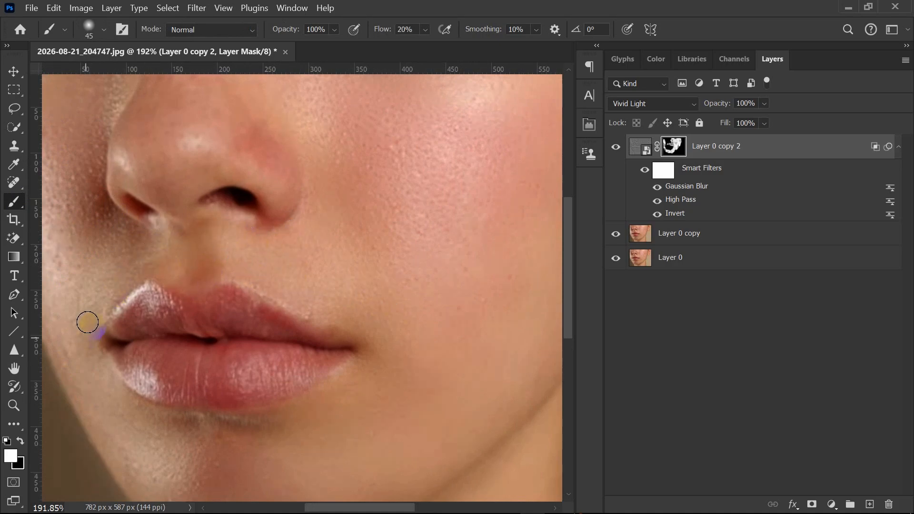
mouse_move(156, 409)
left_mouse_down()
mouse_move(323, 411)
mouse_move(317, 416)
mouse_move(358, 340)
left_mouse_up()
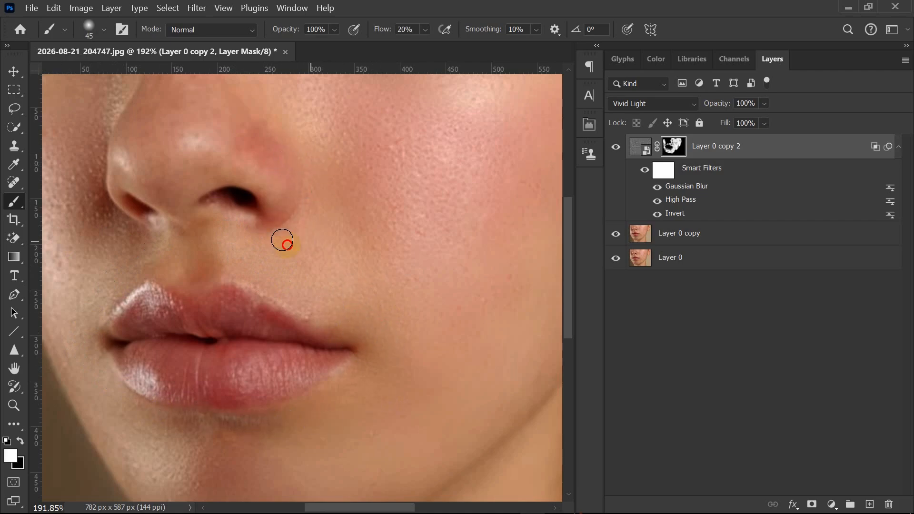
mouse_move(282, 240)
left_mouse_down()
mouse_move(81, 184)
mouse_move(95, 238)
mouse_move(61, 281)
mouse_move(51, 247)
mouse_move(70, 385)
mouse_move(120, 480)
mouse_move(172, 455)
left_mouse_up()
Paint white on the mask over the near cheek from the mouth corner to the jaw edge and the skin beside the ear.
key("ctrl+space")
mouse_move(426, 212)
left_mouse_down()
mouse_move(377, 216)
mouse_move(380, 202)
left_mouse_up()
key("space")
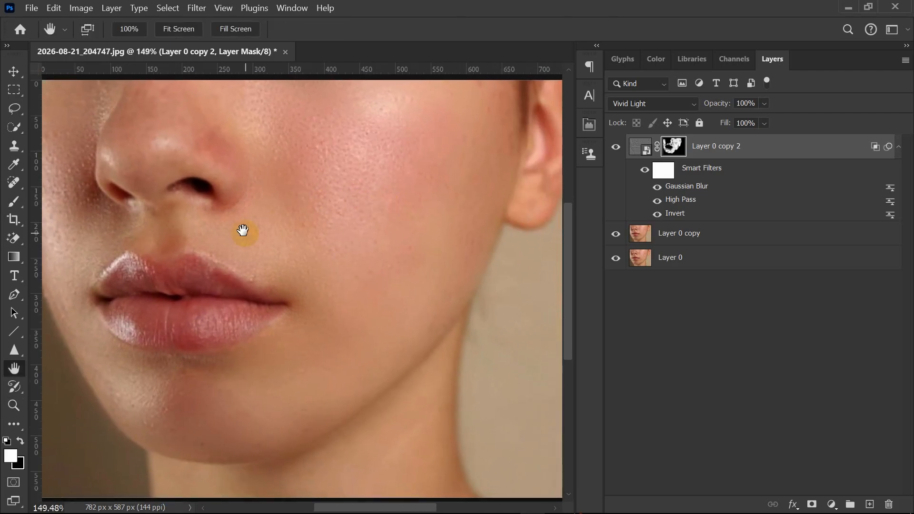
left_click_drag(288, 203, 291, 239)
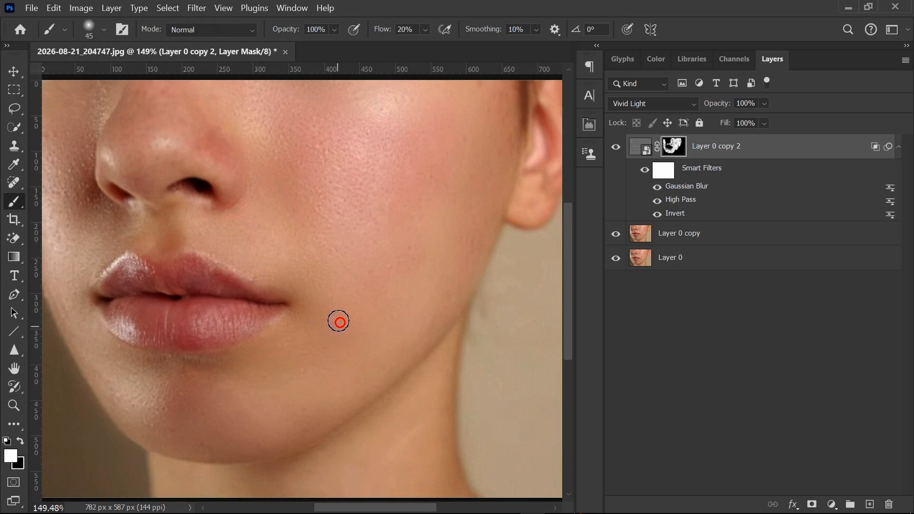
mouse_move(340, 322)
left_mouse_down()
mouse_move(327, 290)
mouse_move(412, 274)
mouse_move(393, 269)
left_mouse_up()
mouse_move(454, 290)
left_mouse_down()
mouse_move(394, 264)
mouse_move(337, 286)
mouse_move(345, 152)
mouse_move(396, 104)
mouse_move(330, 106)
mouse_move(383, 97)
mouse_move(267, 93)
mouse_move(475, 90)
left_mouse_up()
mouse_move(496, 127)
left_mouse_down()
mouse_move(517, 129)
mouse_move(502, 205)
left_mouse_up()
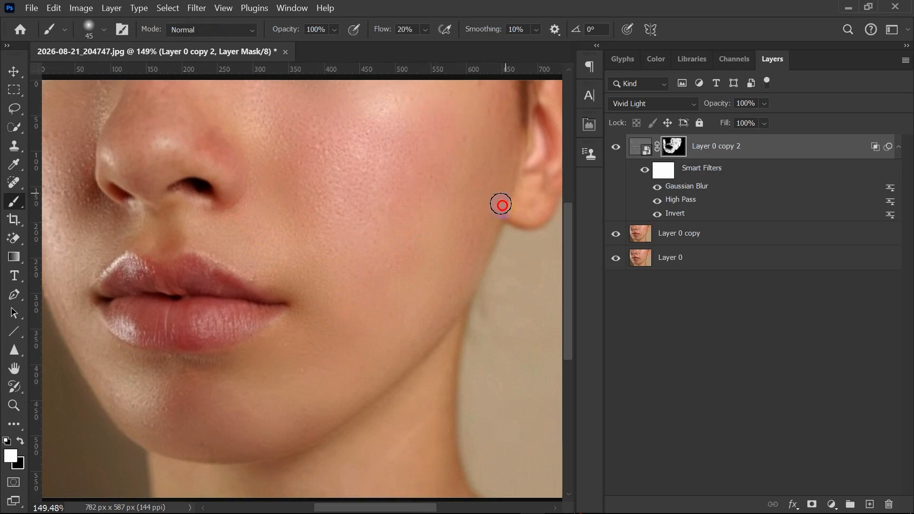
mouse_move(485, 111)
left_mouse_down()
mouse_move(453, 157)
mouse_move(390, 96)
mouse_move(453, 96)
mouse_move(464, 198)
left_mouse_up()
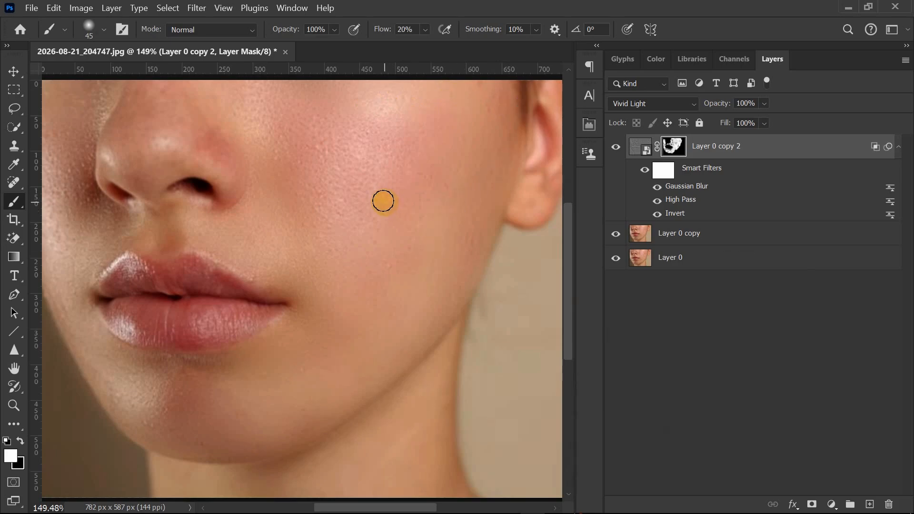
Stamp all visible layers into a new layer above Layer 0 copy 2 and convert it to a smart object.
left_click(640, 147)
key("ctrl+e")
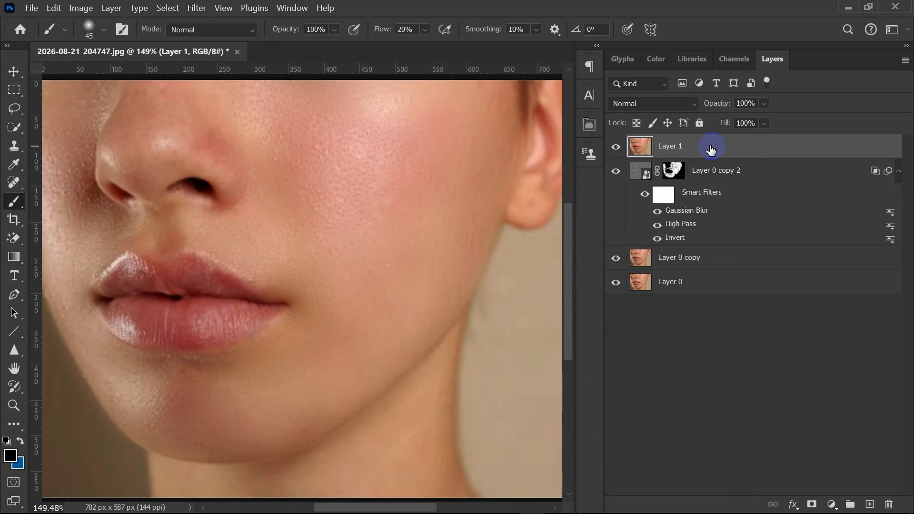
right_click(680, 151)
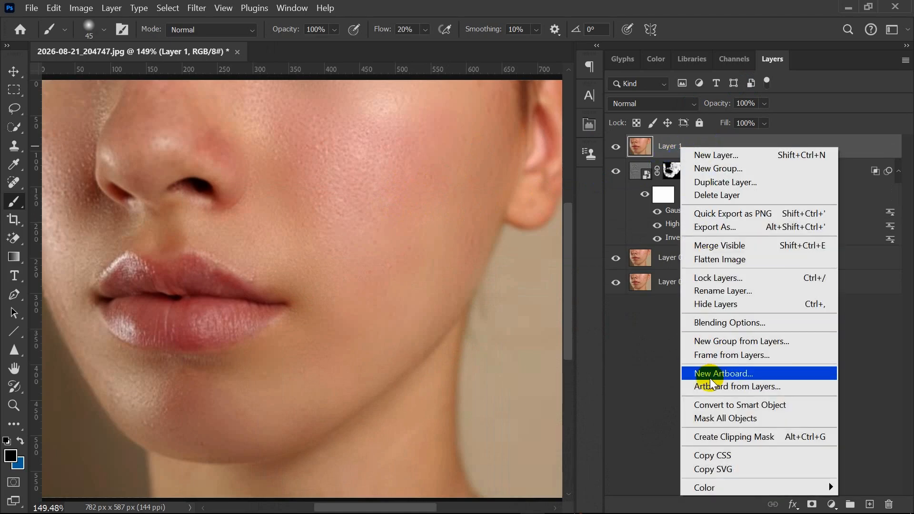
left_click(741, 407)
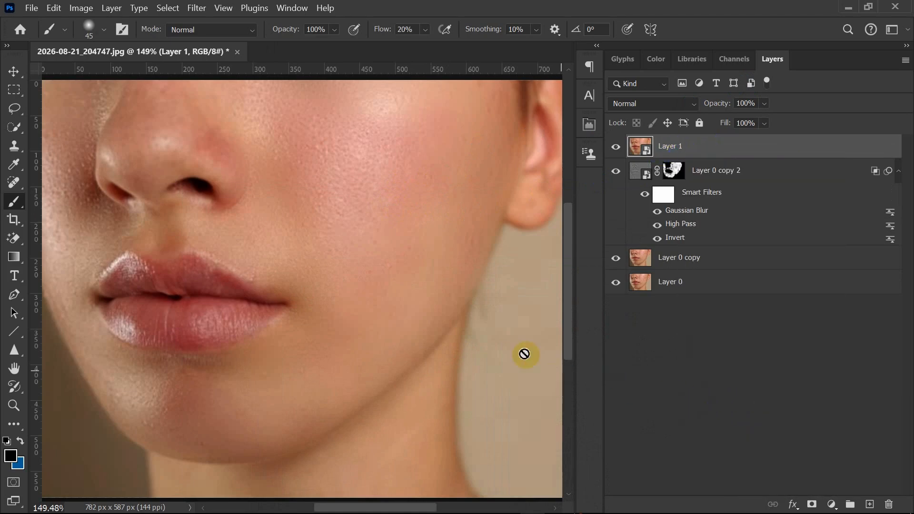
Open the Camera Raw Filter on Layer 1 and set Texture to -27 and Clarity to -33.
left_click(197, 8)
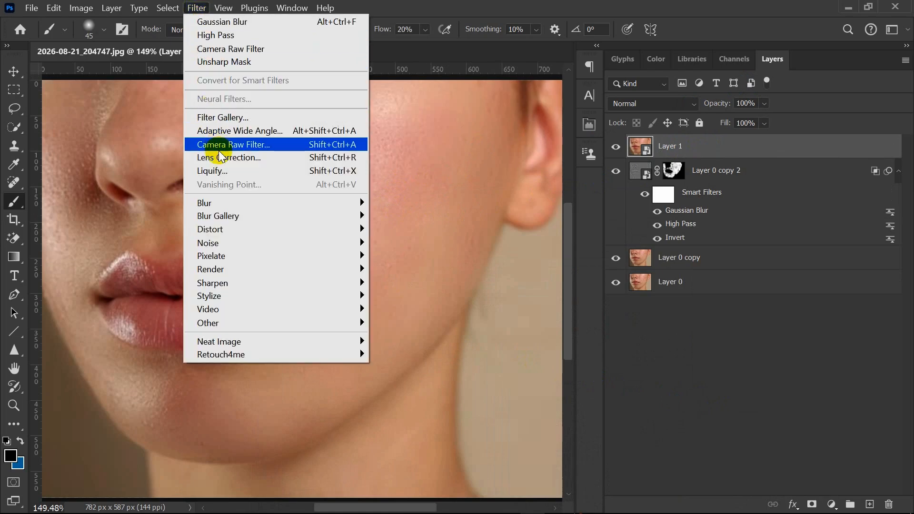
left_click(291, 144)
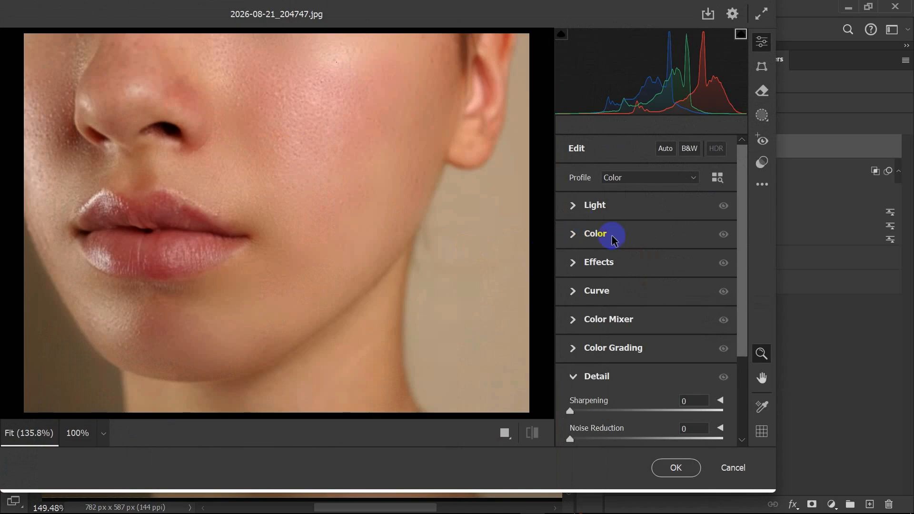
left_click(574, 265)
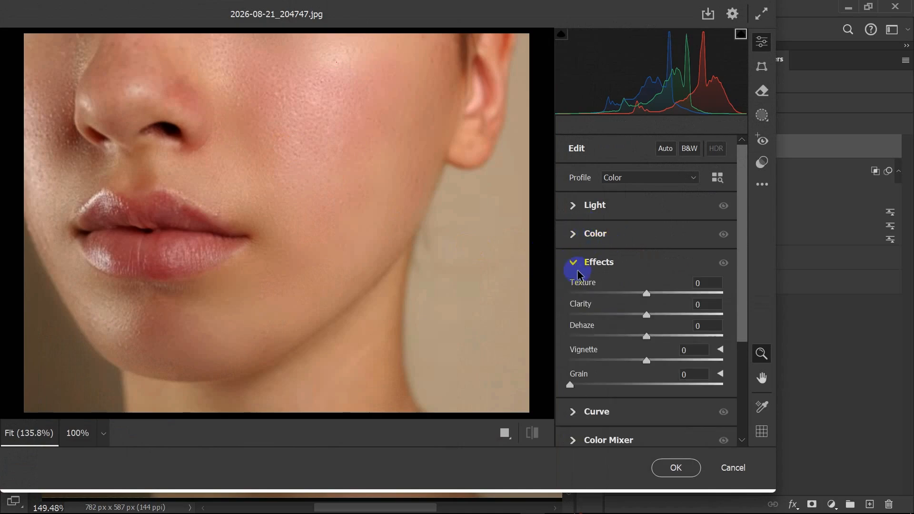
left_click_drag(638, 294, 621, 316)
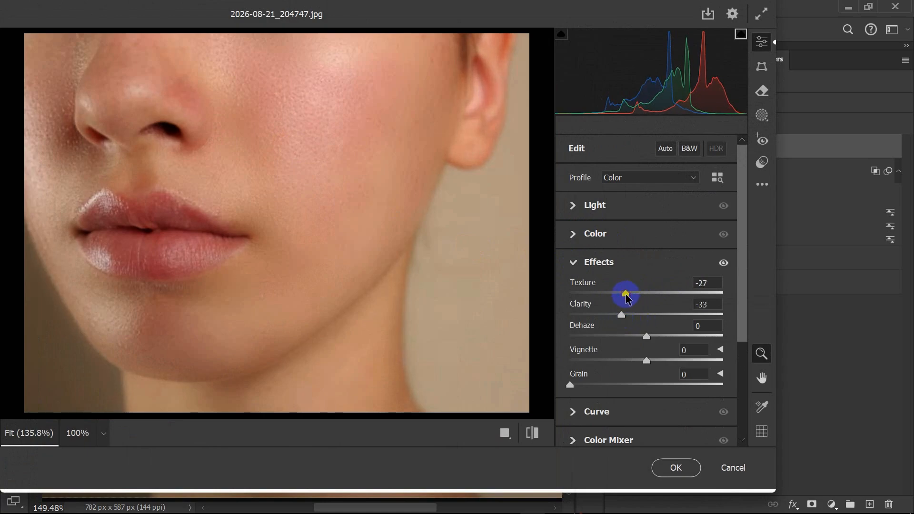
left_click(572, 262)
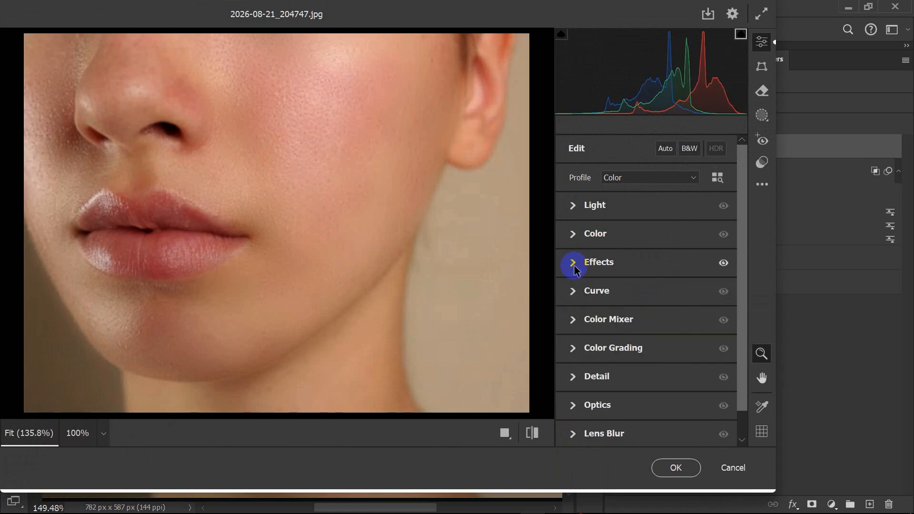
Set Sharpening to 57 and Noise Reduction to 8 in the Camera Raw details and apply the filter.
left_click(588, 379)
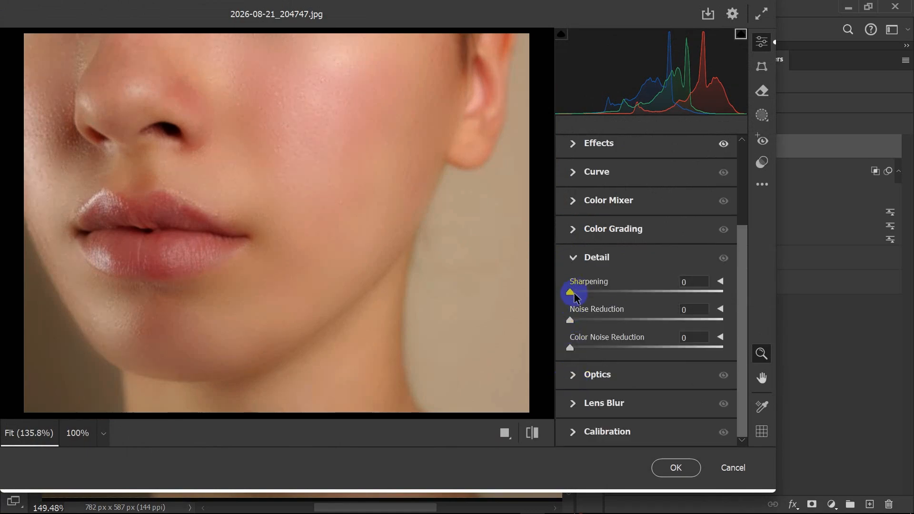
left_click_drag(571, 293, 629, 292)
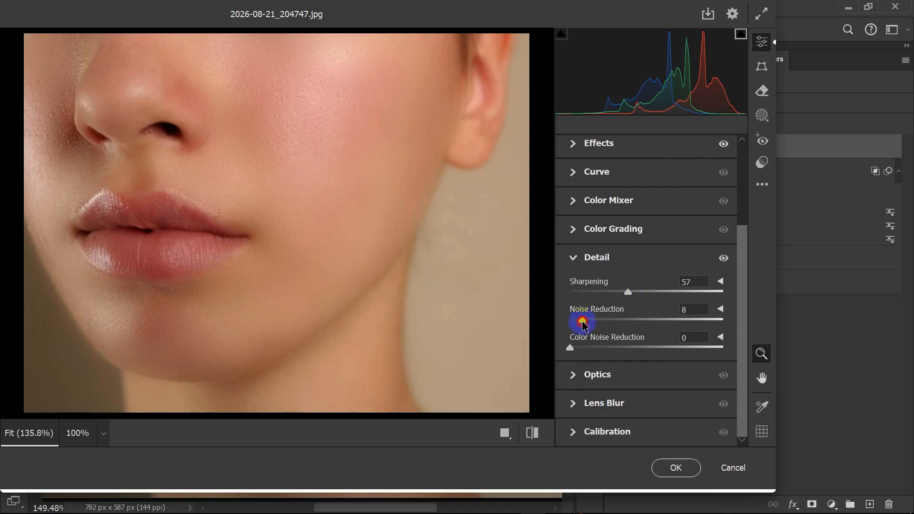
left_click(675, 468)
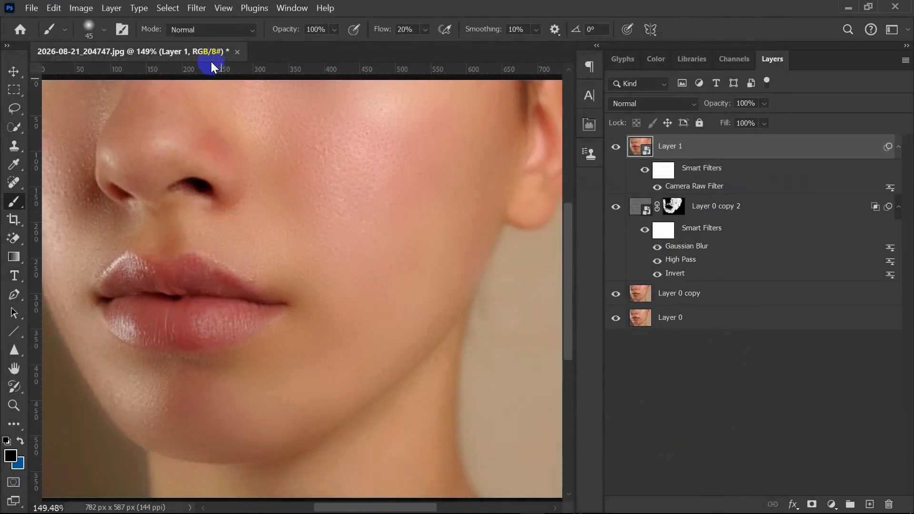
Try sharpening Layer 1 with Unsharp Mask at 172% amount, 1.0 pixel radius and threshold 0.
left_click(196, 8)
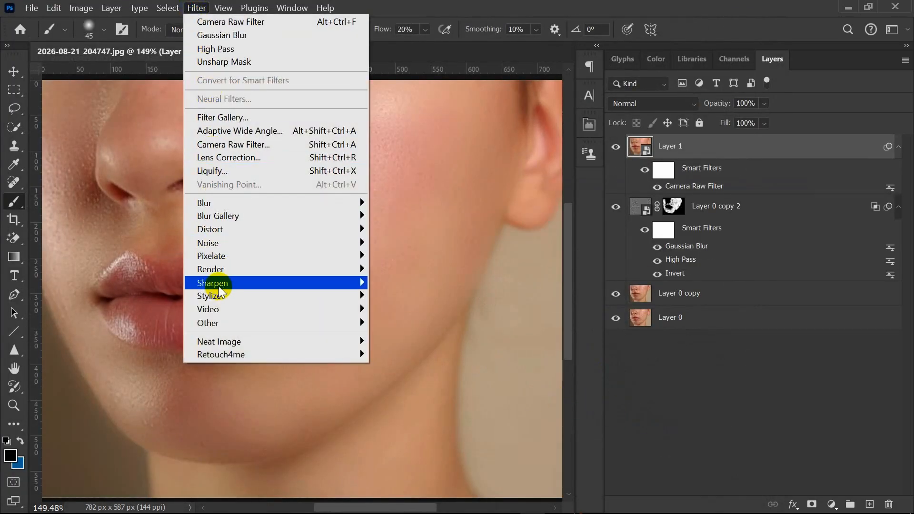
mouse_move(333, 284)
left_click(408, 336)
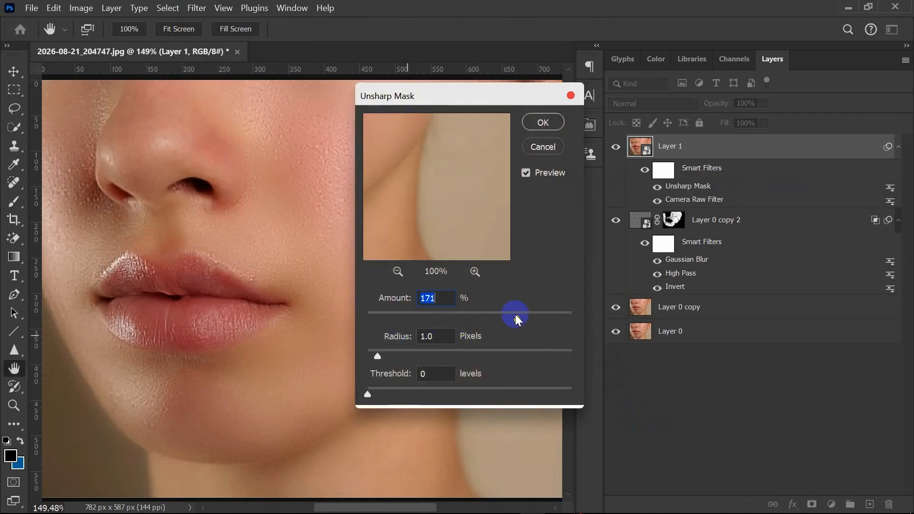
mouse_move(515, 314)
left_mouse_down()
mouse_move(508, 315)
mouse_move(516, 315)
left_mouse_up()
left_click_drag(445, 298, 412, 298)
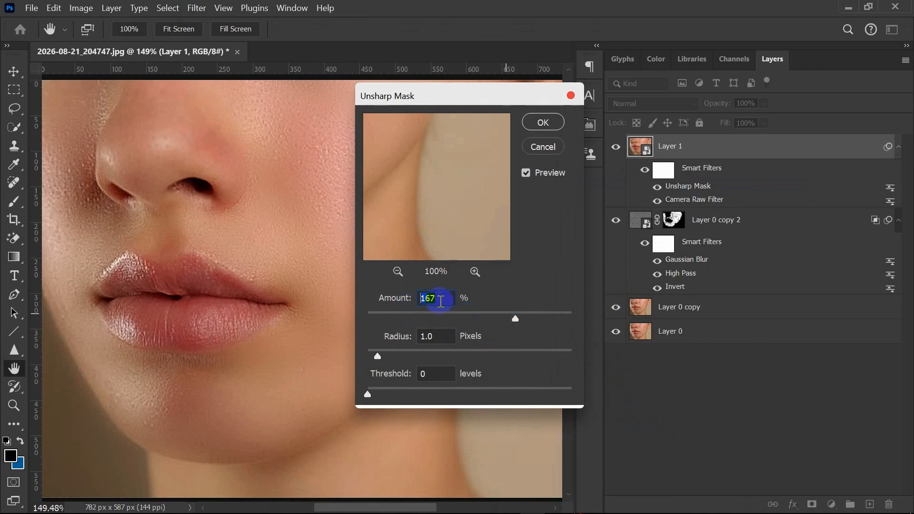
left_click_drag(515, 319, 518, 319)
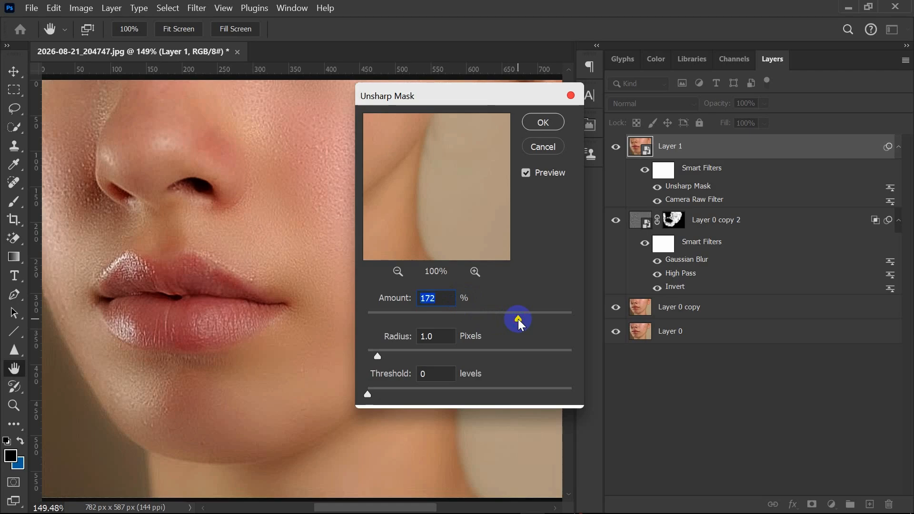
left_click(535, 125)
Add a layer mask to Layer 1 and invert it to black, with the brush at 80 px and 28% flow.
key("b")
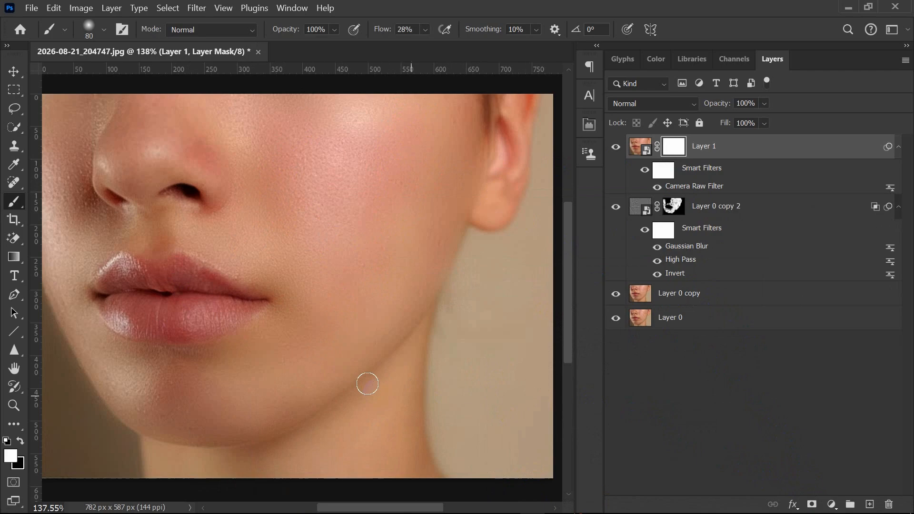
key("ctrl+shift+i")
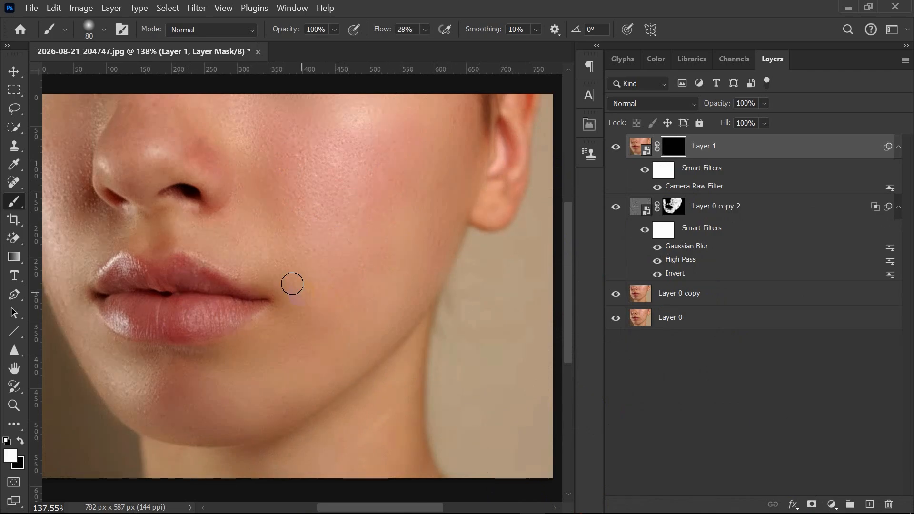
right_click(19, 203)
left_click(98, 215)
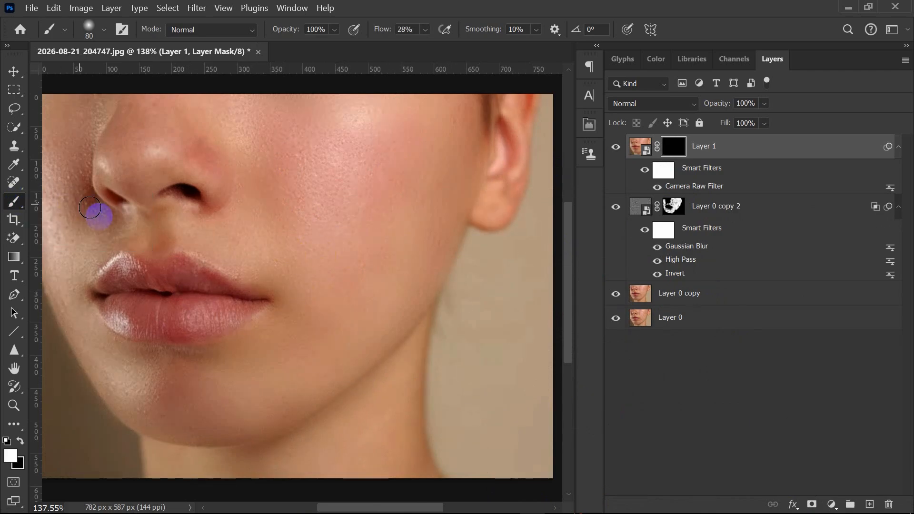
Paint white on the Layer 1 mask over the cheeks, nose and chin to reveal the Camera Raw softening.
mouse_move(396, 148)
left_mouse_down()
mouse_move(341, 153)
mouse_move(422, 217)
left_mouse_up()
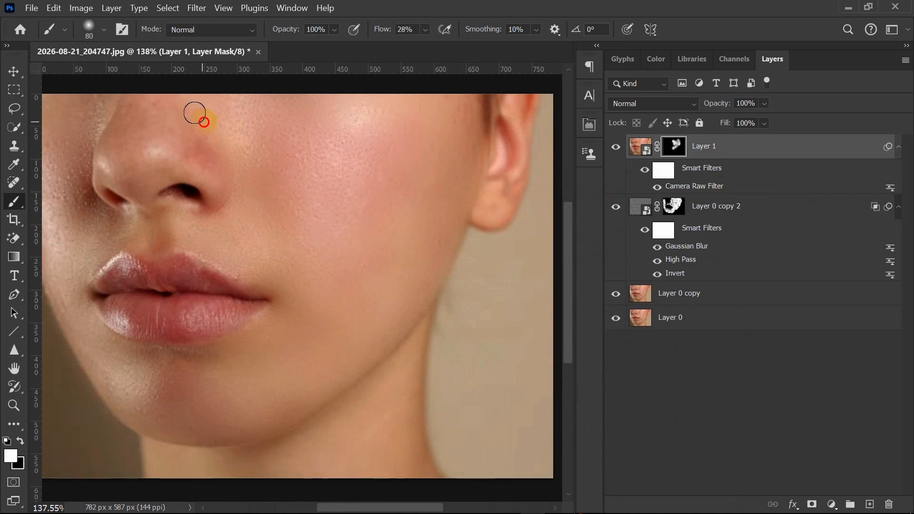
left_click_drag(89, 197, 64, 203)
left_click_drag(104, 393, 157, 404)
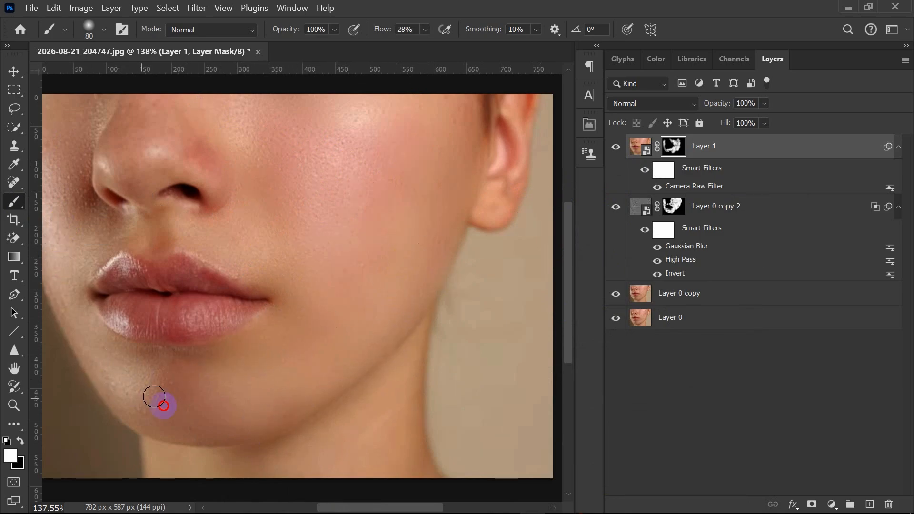
left_click_drag(155, 397, 192, 424)
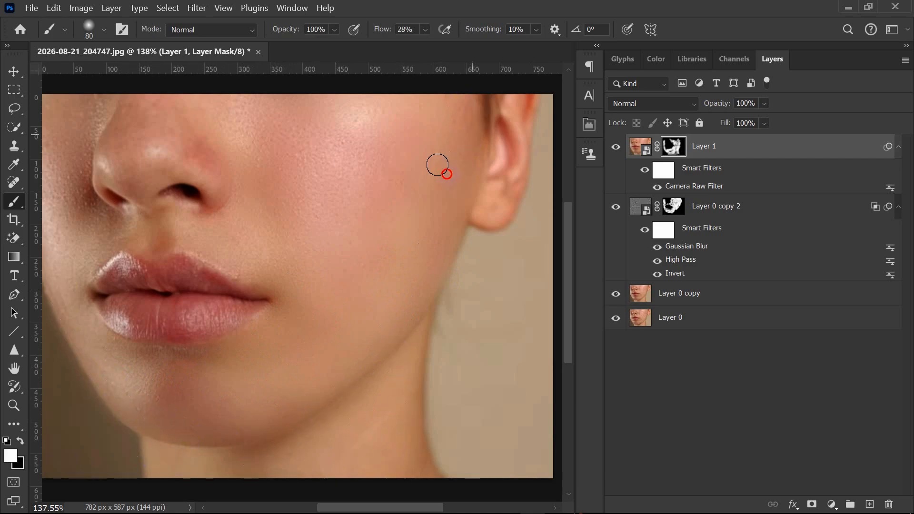
mouse_move(450, 192)
left_mouse_down()
mouse_move(407, 132)
mouse_move(345, 159)
left_mouse_up()
Paint white over the upper and lower lips on the Layer 1 mask with a 25 px brush at 28% flow.
key("z")
mouse_move(132, 290)
left_mouse_down()
mouse_move(249, 256)
mouse_move(185, 252)
mouse_move(201, 251)
mouse_move(184, 215)
mouse_move(252, 253)
mouse_move(211, 244)
mouse_move(299, 261)
mouse_move(286, 270)
mouse_move(319, 296)
left_mouse_up()
key("b")
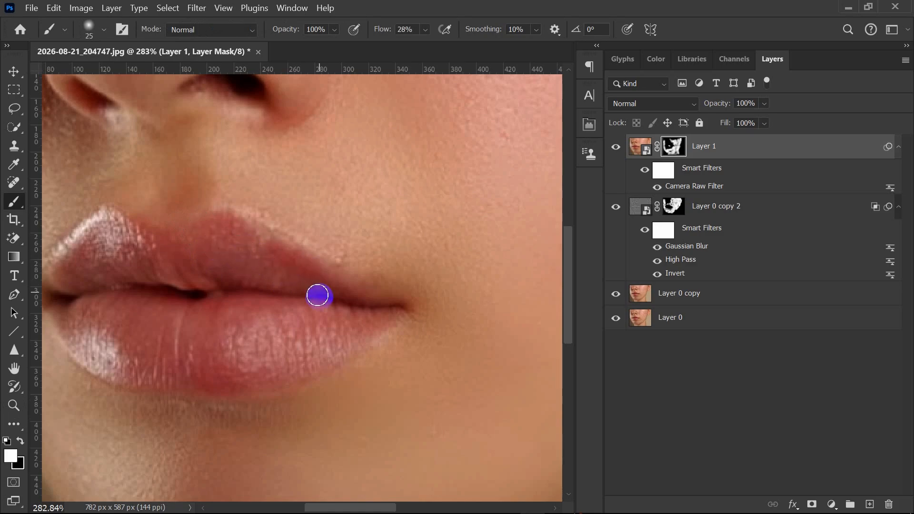
left_click_drag(243, 316, 289, 311)
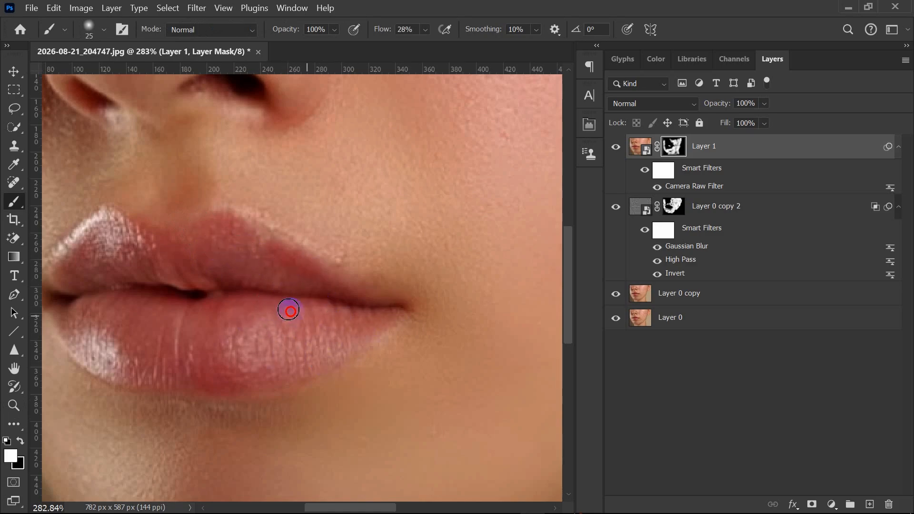
mouse_move(194, 371)
left_mouse_down()
mouse_move(147, 316)
mouse_move(279, 306)
mouse_move(90, 309)
left_mouse_up()
left_click_drag(142, 376, 98, 241)
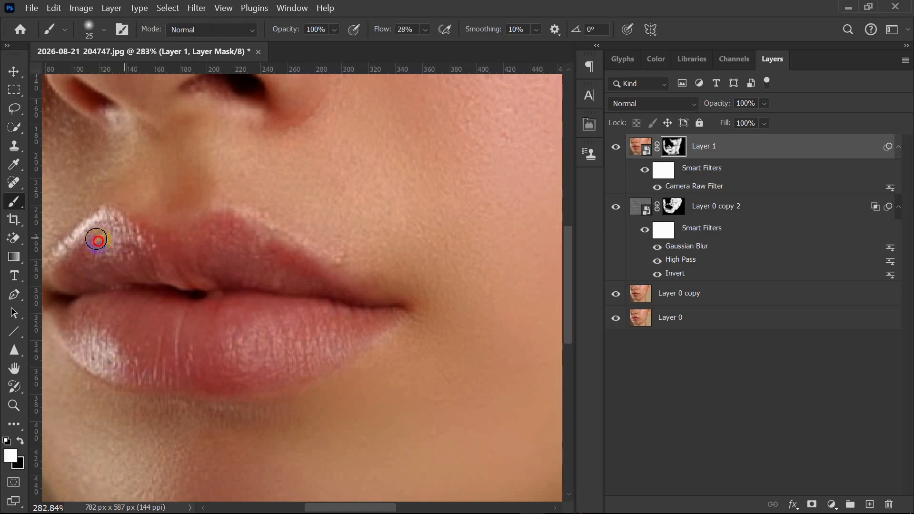
mouse_move(50, 268)
left_mouse_down()
mouse_move(140, 272)
mouse_move(103, 269)
mouse_move(114, 257)
mouse_move(82, 277)
mouse_move(250, 230)
mouse_move(236, 233)
mouse_move(301, 276)
mouse_move(243, 274)
mouse_move(264, 264)
mouse_move(233, 258)
mouse_move(197, 263)
mouse_move(395, 286)
mouse_move(207, 285)
mouse_move(404, 313)
left_mouse_up()
mouse_move(193, 360)
left_mouse_down()
mouse_move(219, 380)
mouse_move(146, 360)
left_mouse_up()
left_click_drag(198, 348, 179, 360)
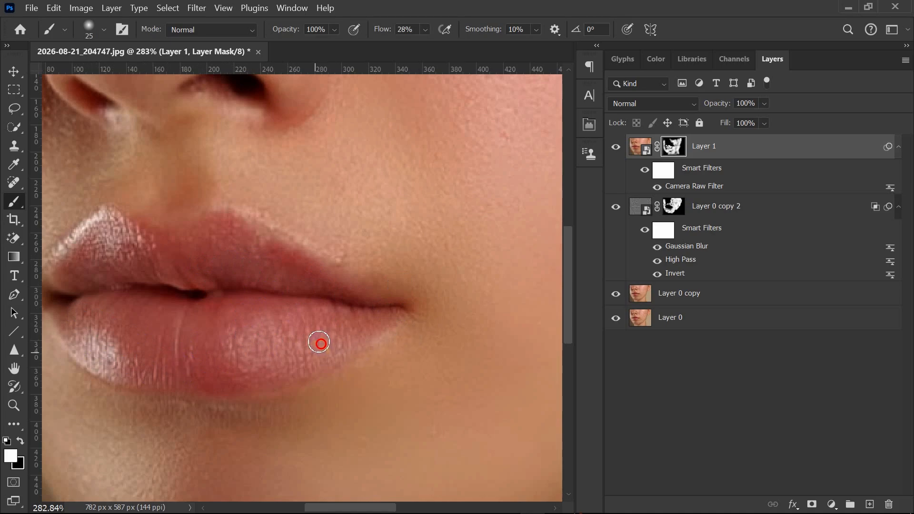
mouse_move(320, 344)
left_mouse_down()
mouse_move(414, 302)
mouse_move(266, 336)
left_mouse_up()
mouse_move(343, 342)
left_mouse_down()
mouse_move(288, 365)
mouse_move(406, 301)
mouse_move(248, 368)
mouse_move(163, 360)
left_mouse_up()
left_click_drag(67, 315, 127, 367)
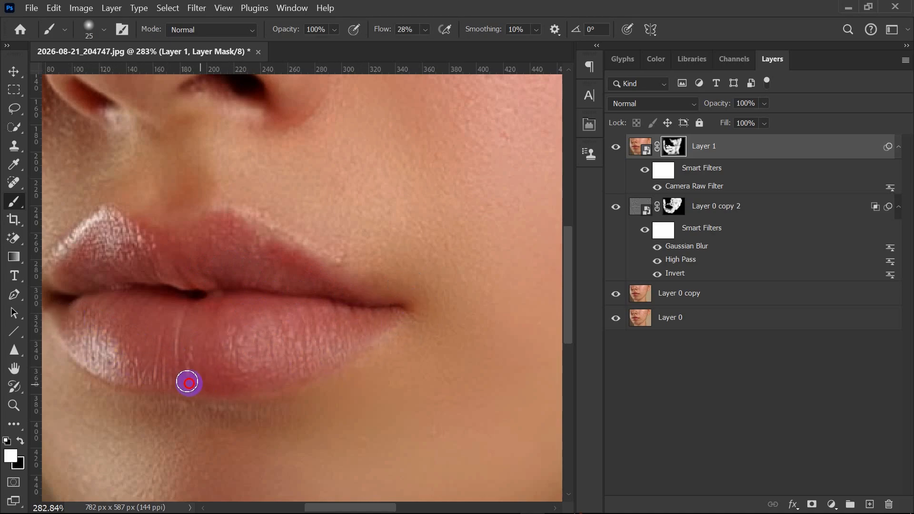
mouse_move(189, 383)
left_mouse_down()
mouse_move(77, 305)
mouse_move(199, 240)
mouse_move(168, 242)
mouse_move(215, 221)
mouse_move(349, 297)
mouse_move(234, 271)
mouse_move(221, 284)
mouse_move(276, 294)
left_mouse_up()
Paint white on the Layer 1 mask over the cheek skin beside the mouth, and check the whole retouched face.
left_click_drag(380, 220, 356, 239)
left_click_drag(471, 195, 389, 234)
mouse_move(461, 225)
left_mouse_down()
mouse_move(435, 227)
mouse_move(445, 228)
left_mouse_up()
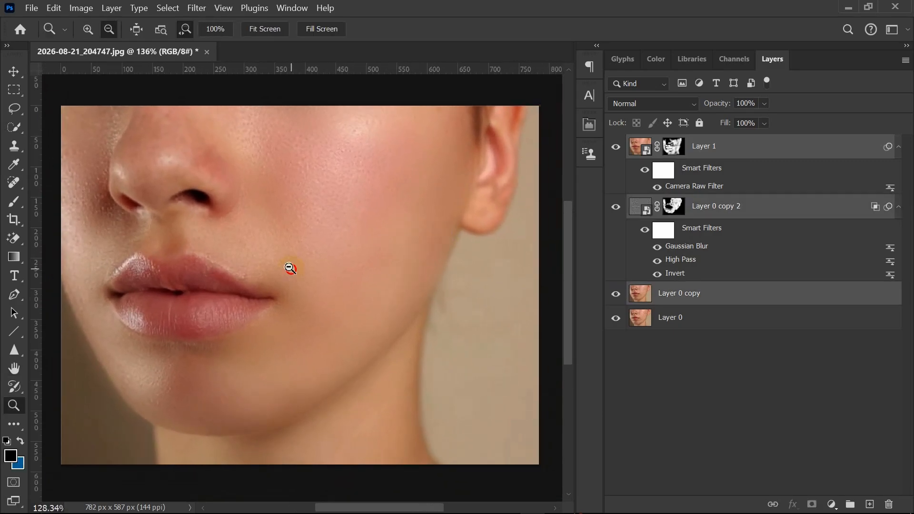
mouse_move(290, 268)
left_mouse_down()
mouse_move(304, 261)
mouse_move(289, 265)
left_mouse_up()
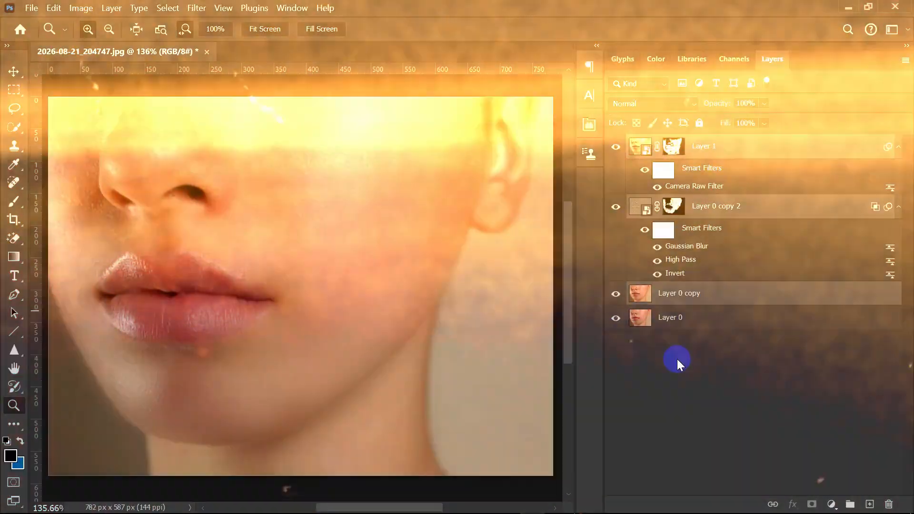